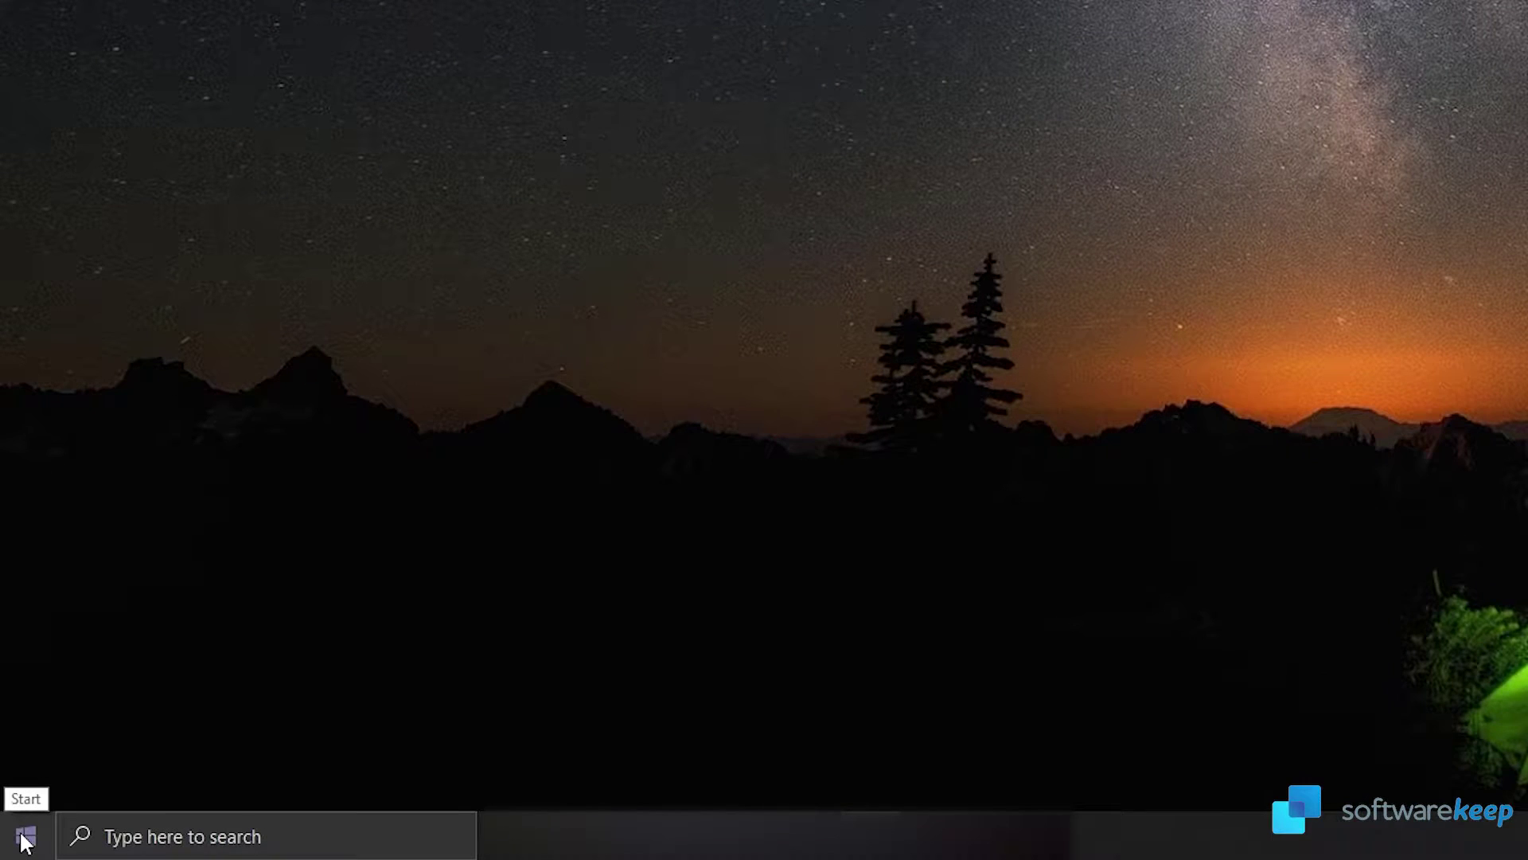
Search the Start menu for 'storage' to bring up Storage settings as the best match.
left_click(24, 840)
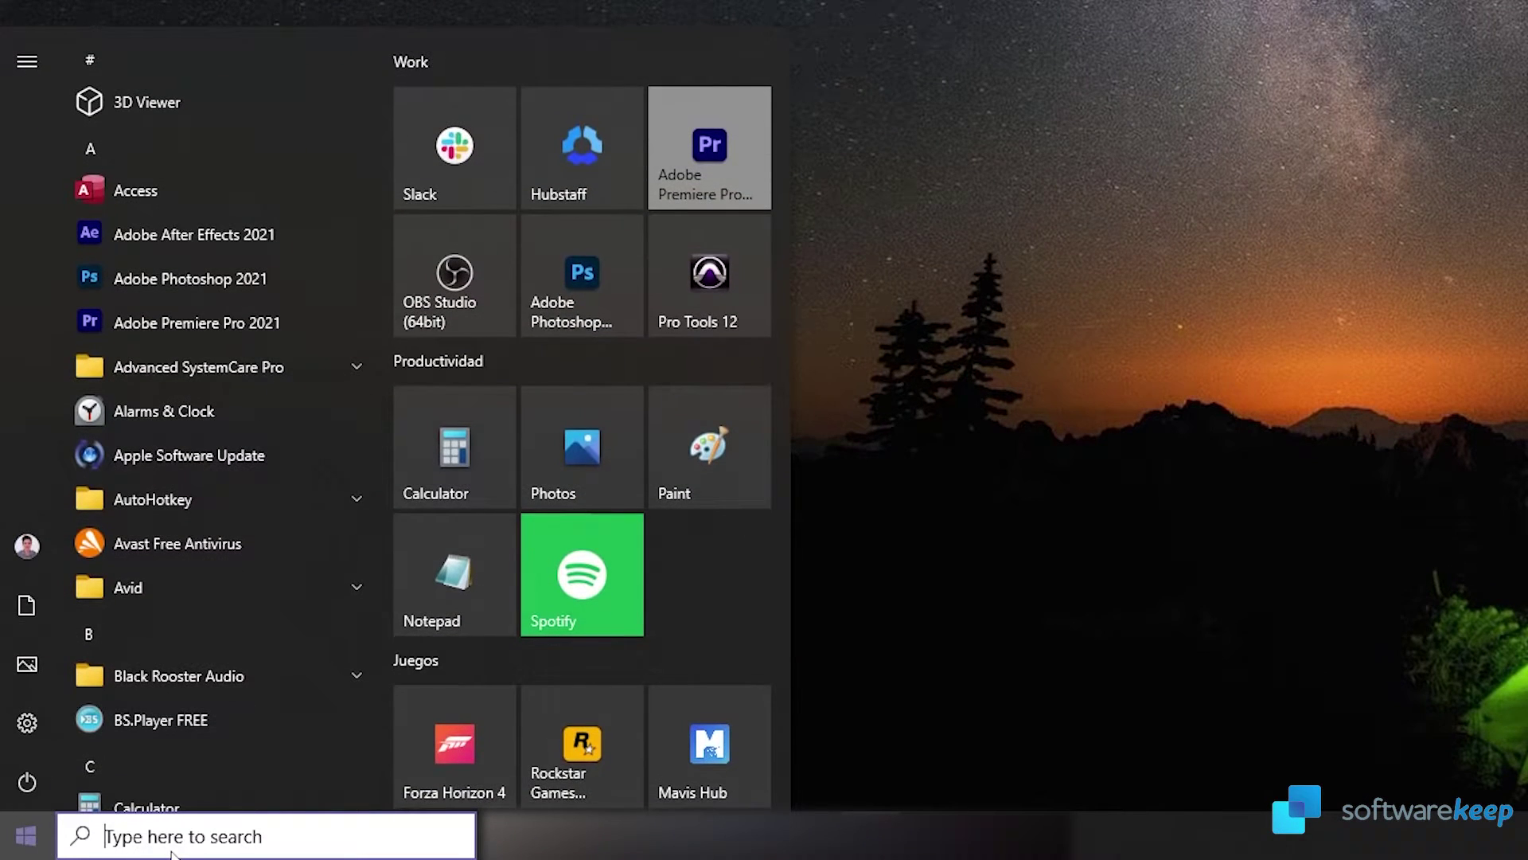
type("storage")
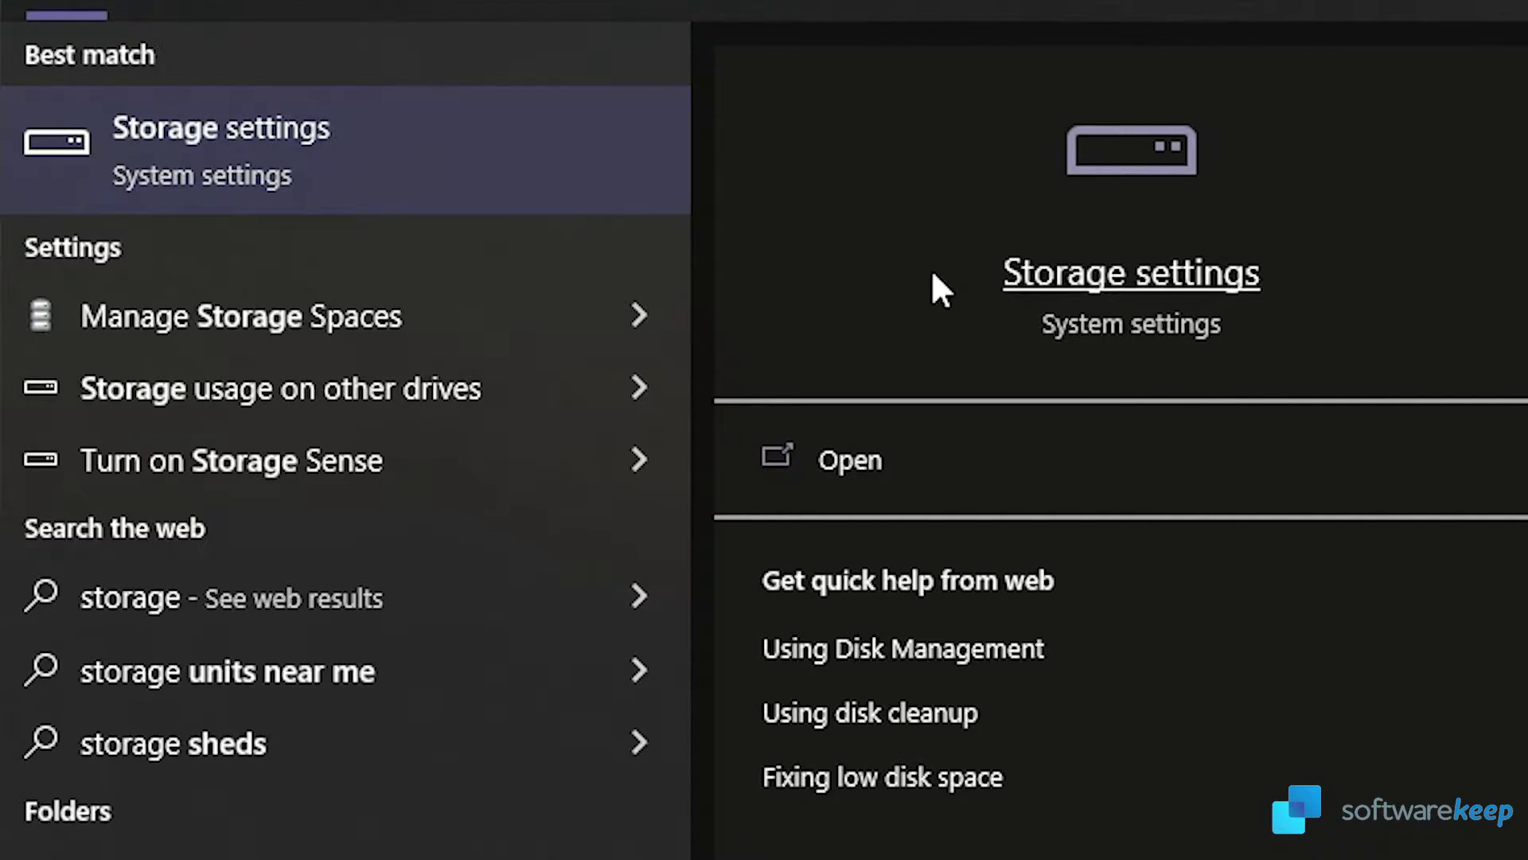
Open the Storage page and show more categories for Local Disk (C:), scrolling through the full list.
left_click(892, 462)
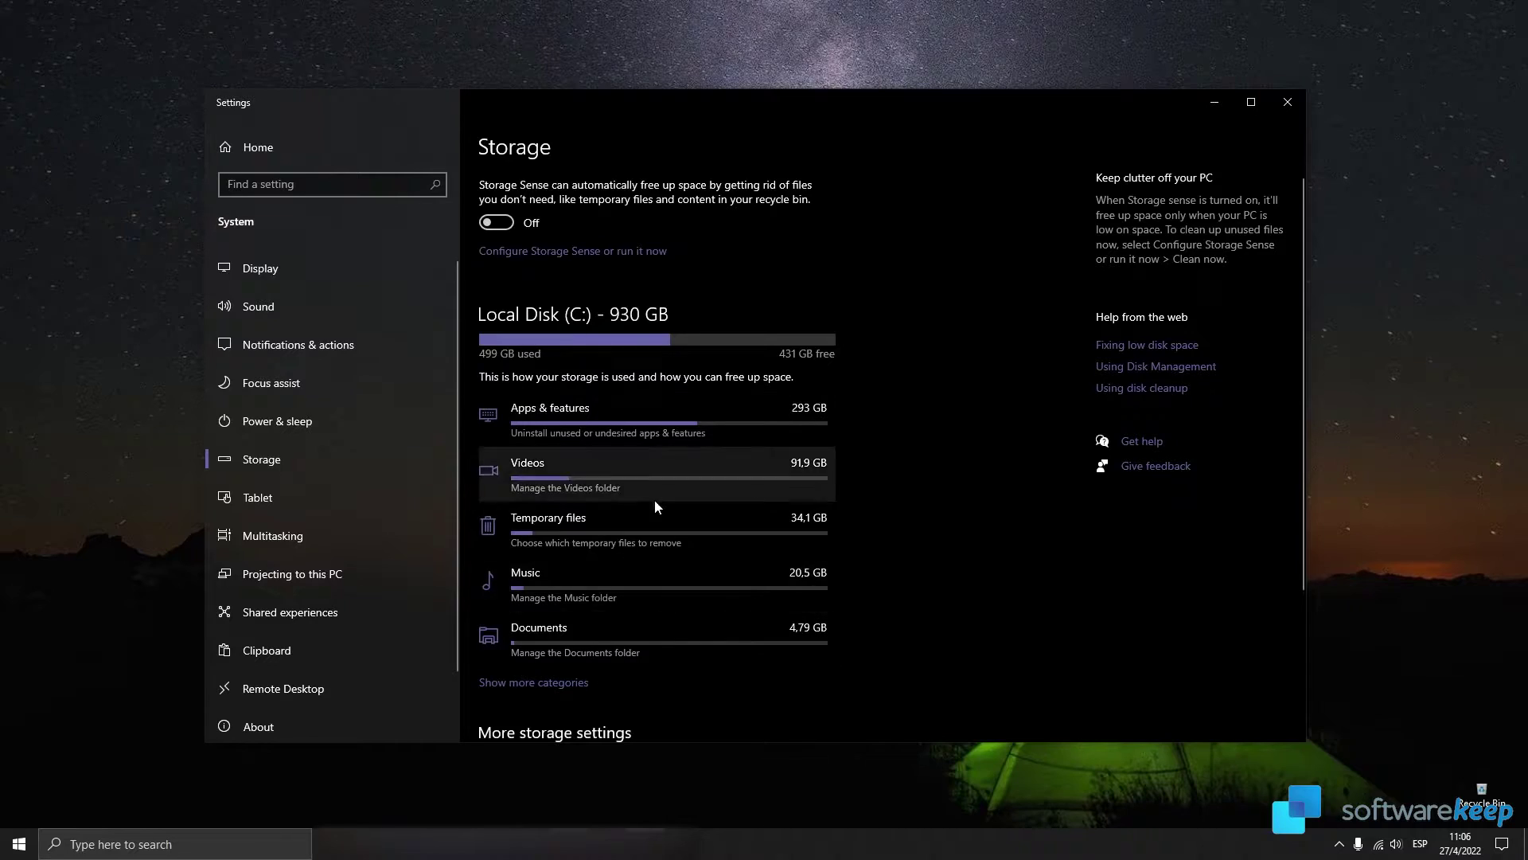
left_click(561, 684)
scroll(685, 544, "down", 8)
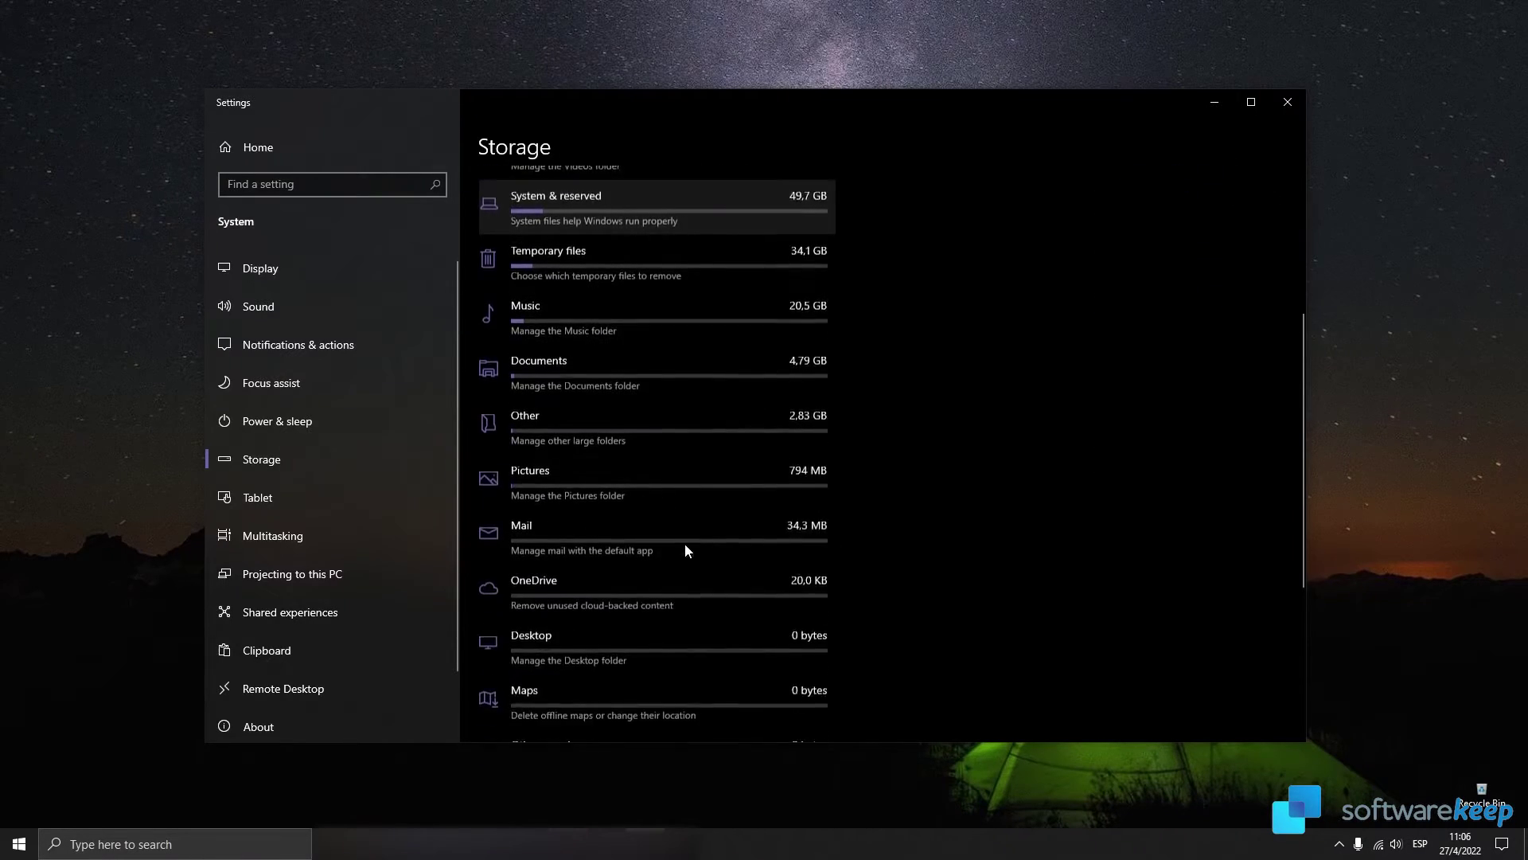
scroll(685, 543, "up", 10)
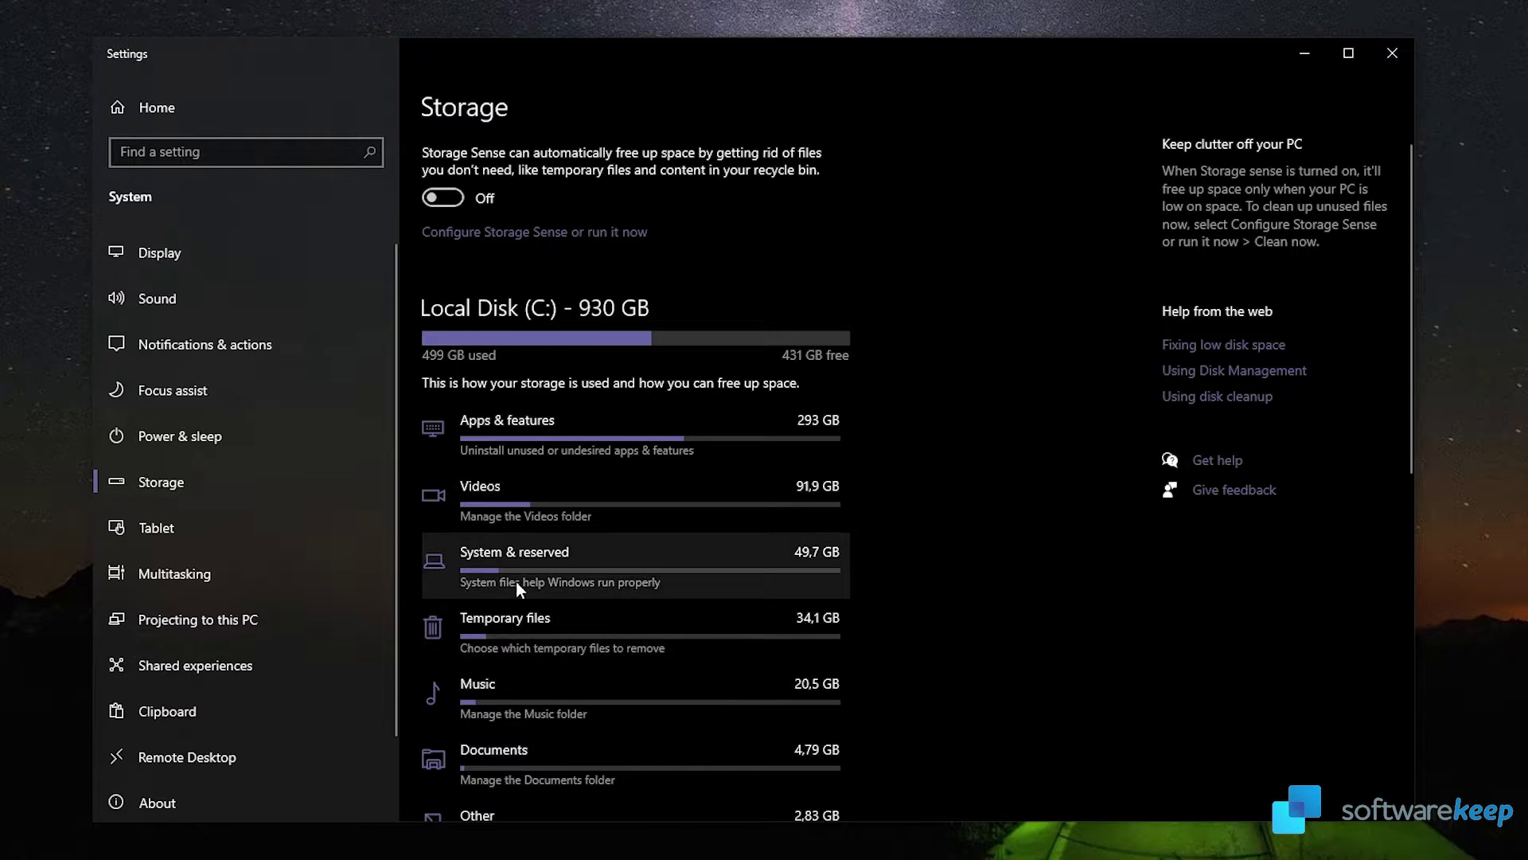
Open Apps & features and sort the 125 installed apps by size, largest first.
left_click(660, 437)
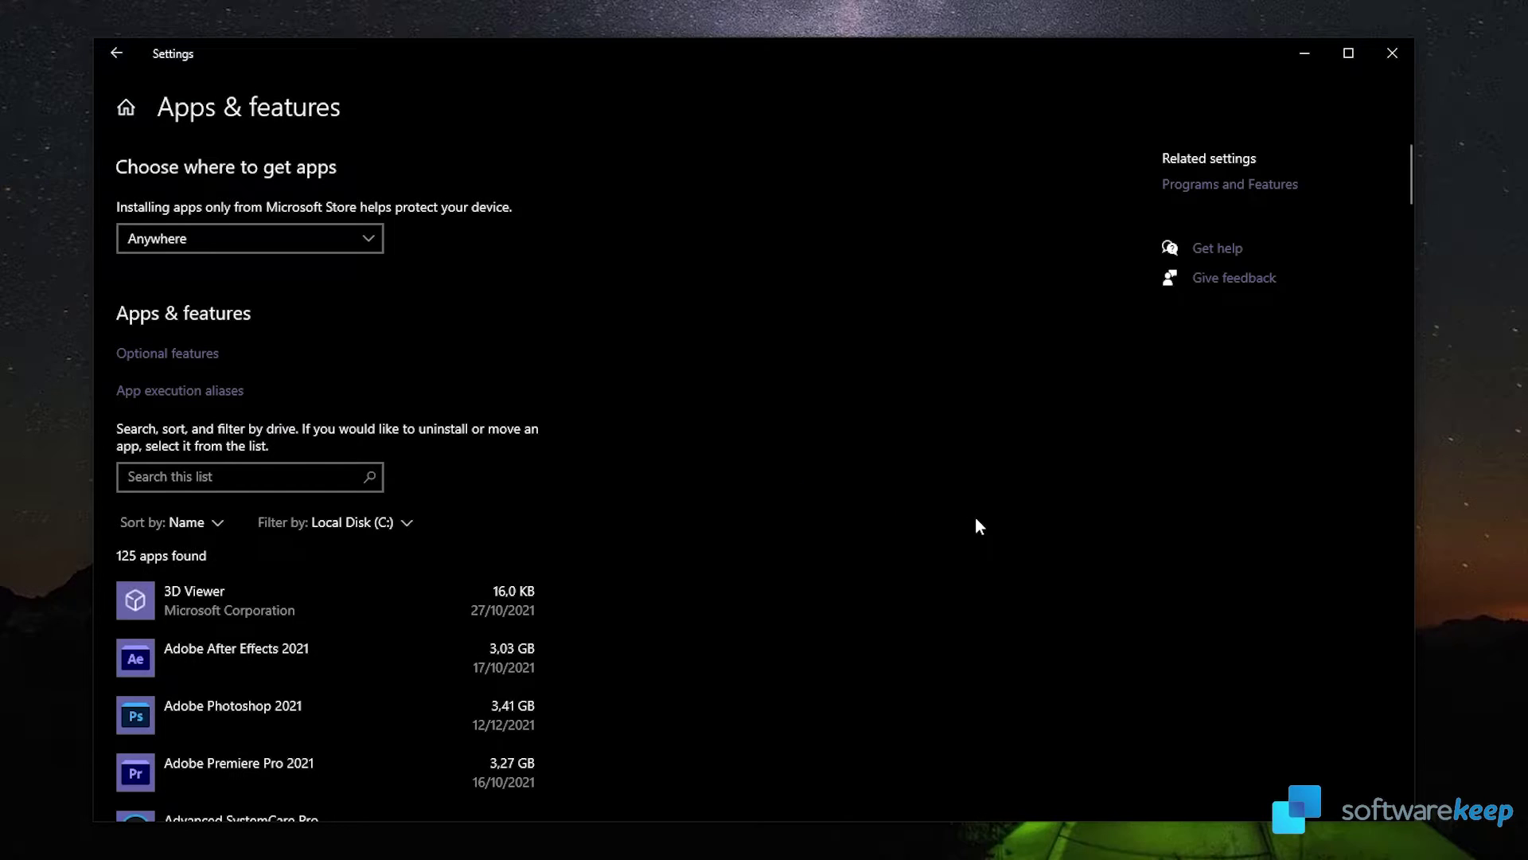
scroll(355, 510, "down", 3)
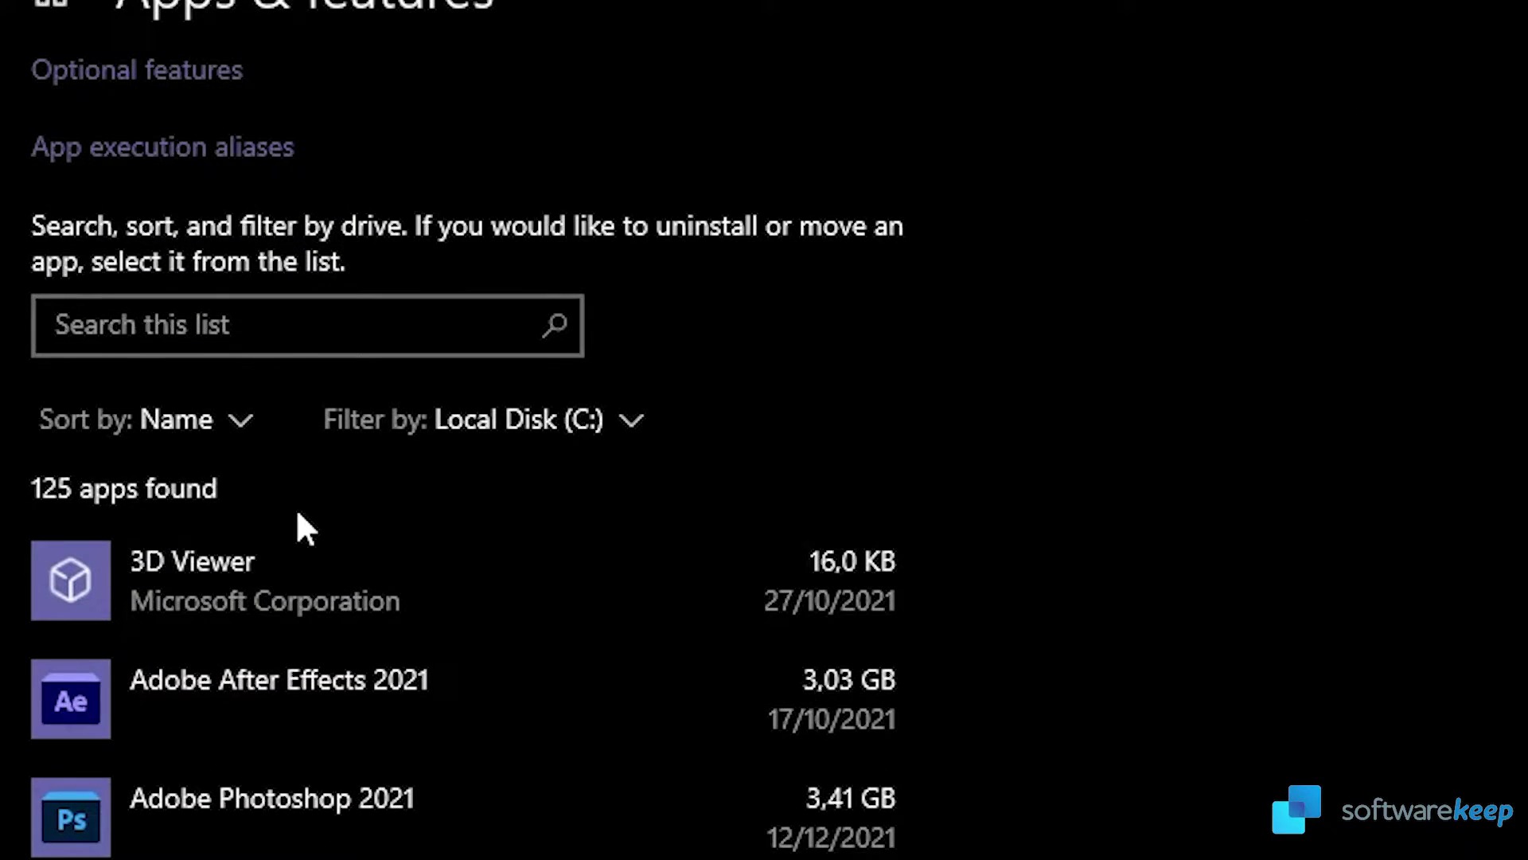
left_click(238, 420)
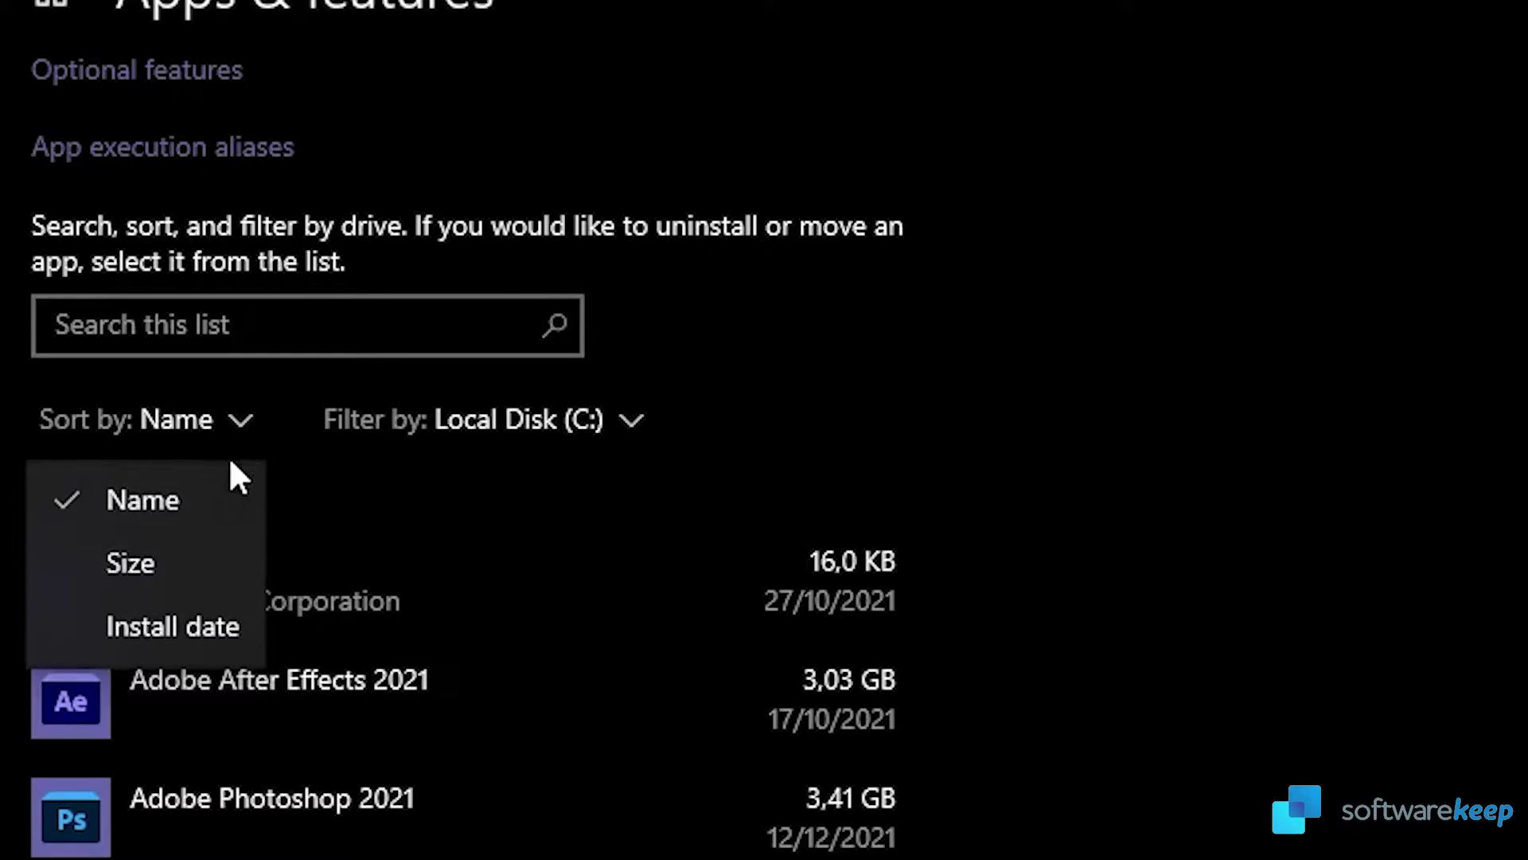
left_click(173, 559)
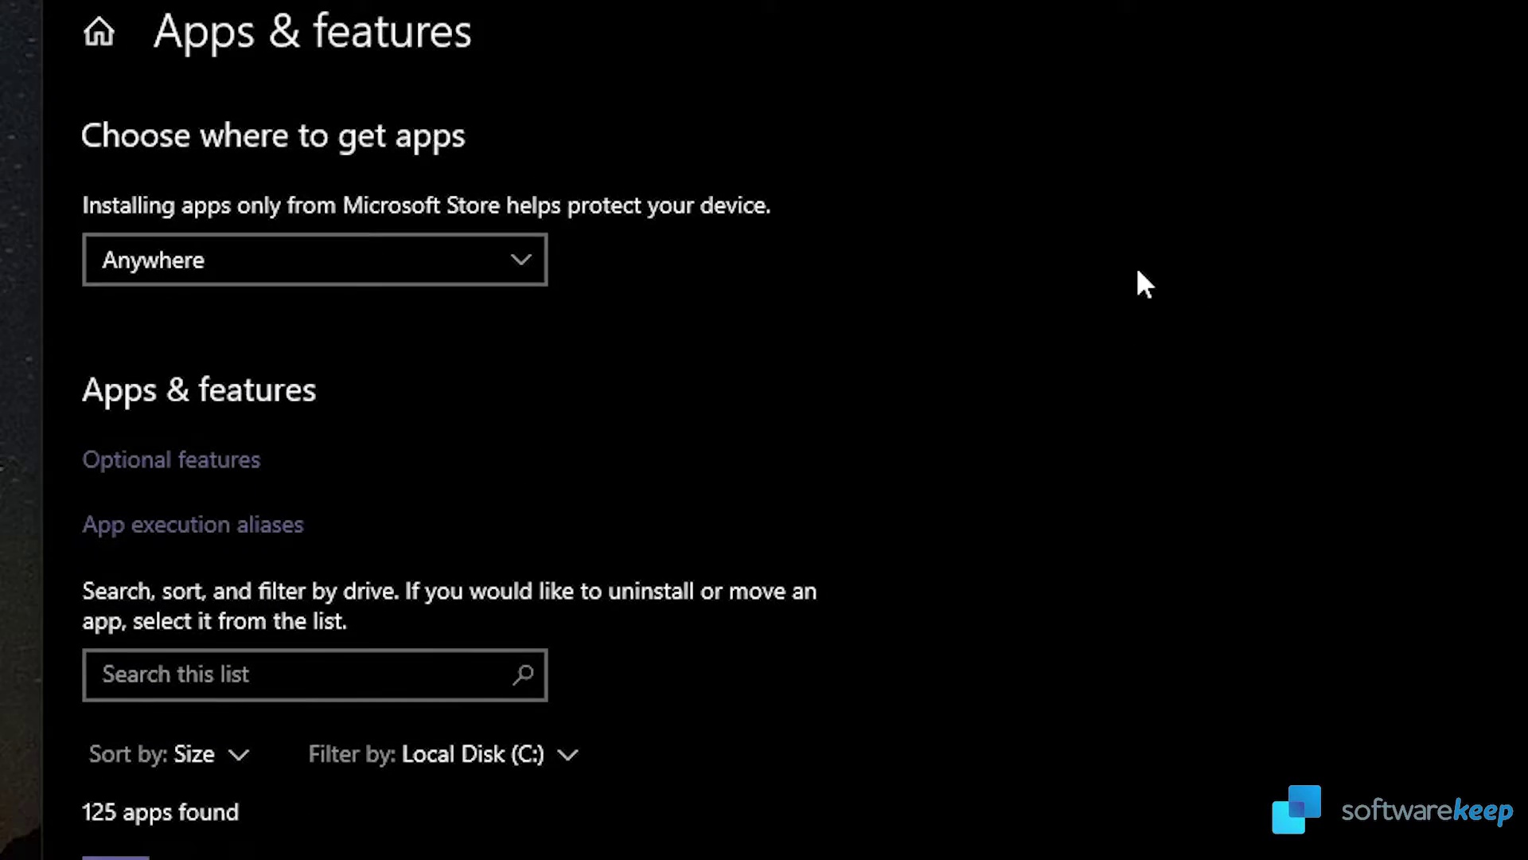
scroll(771, 277, "down", 3)
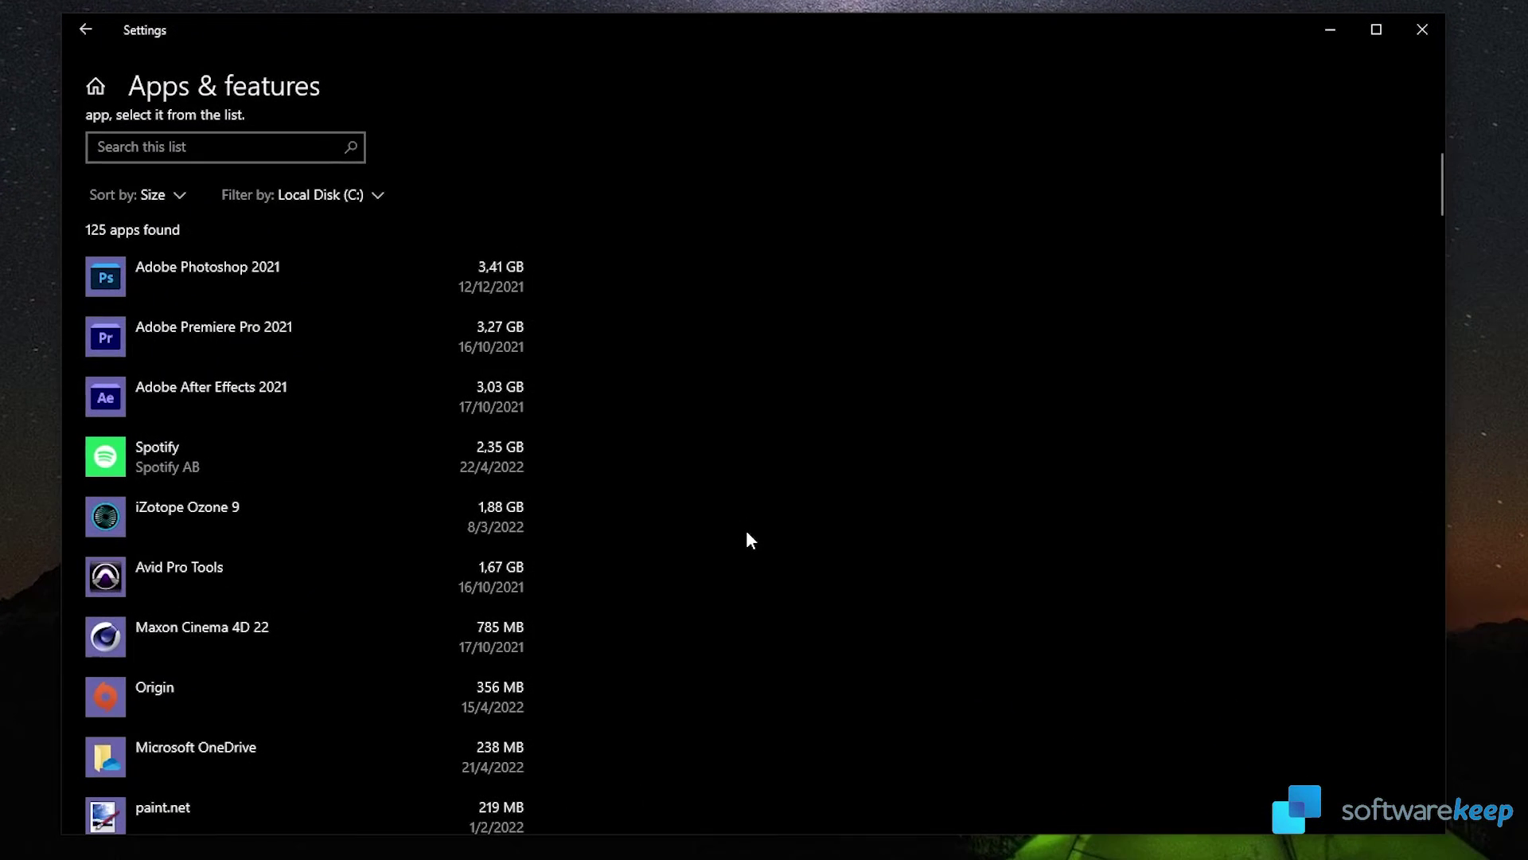
scroll(746, 530, "up", 1)
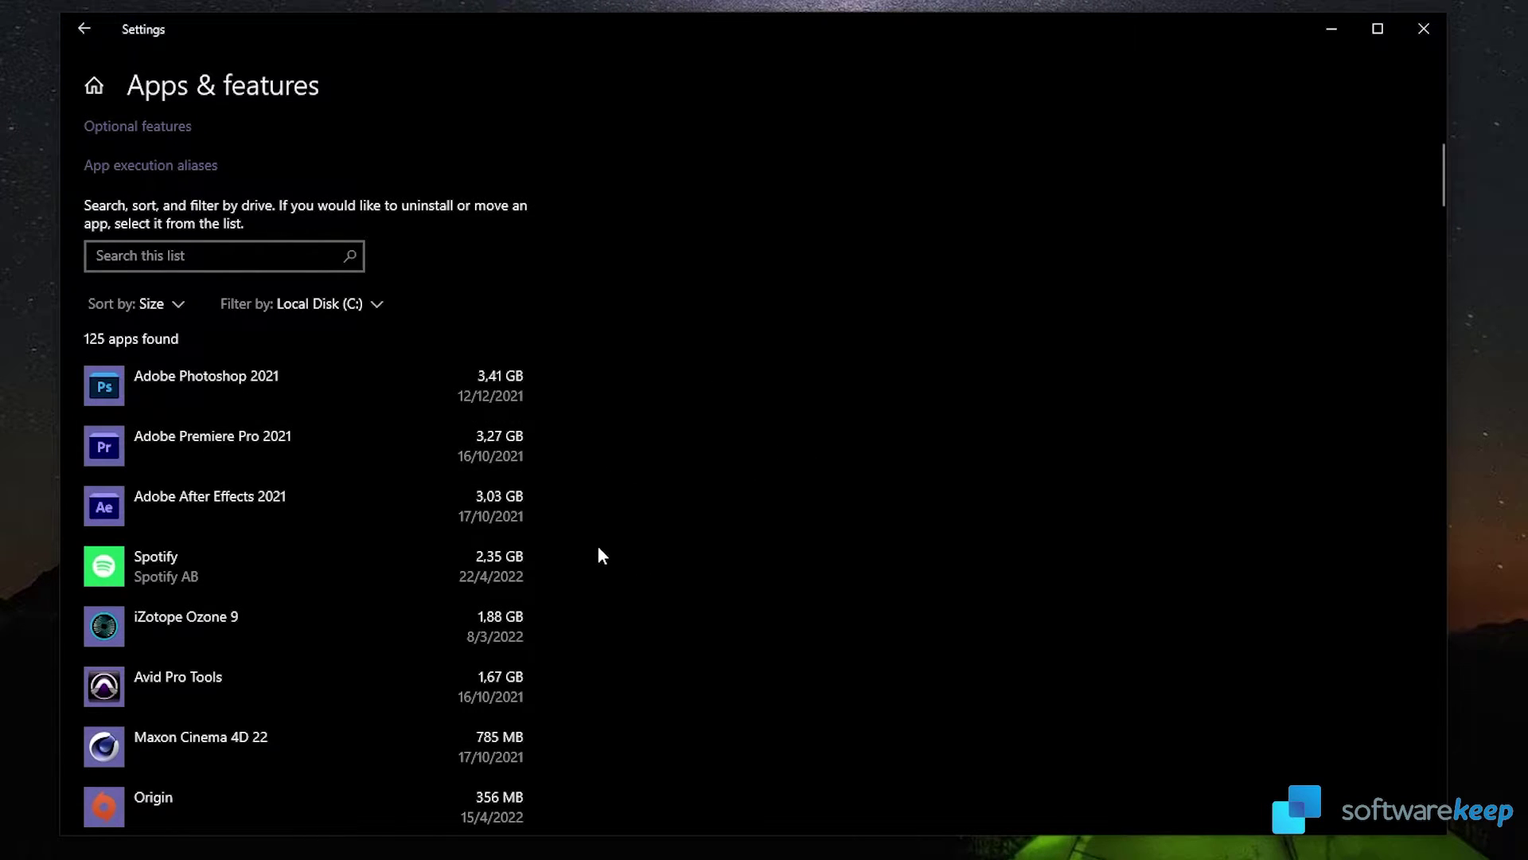
scroll(631, 545, "down", 3)
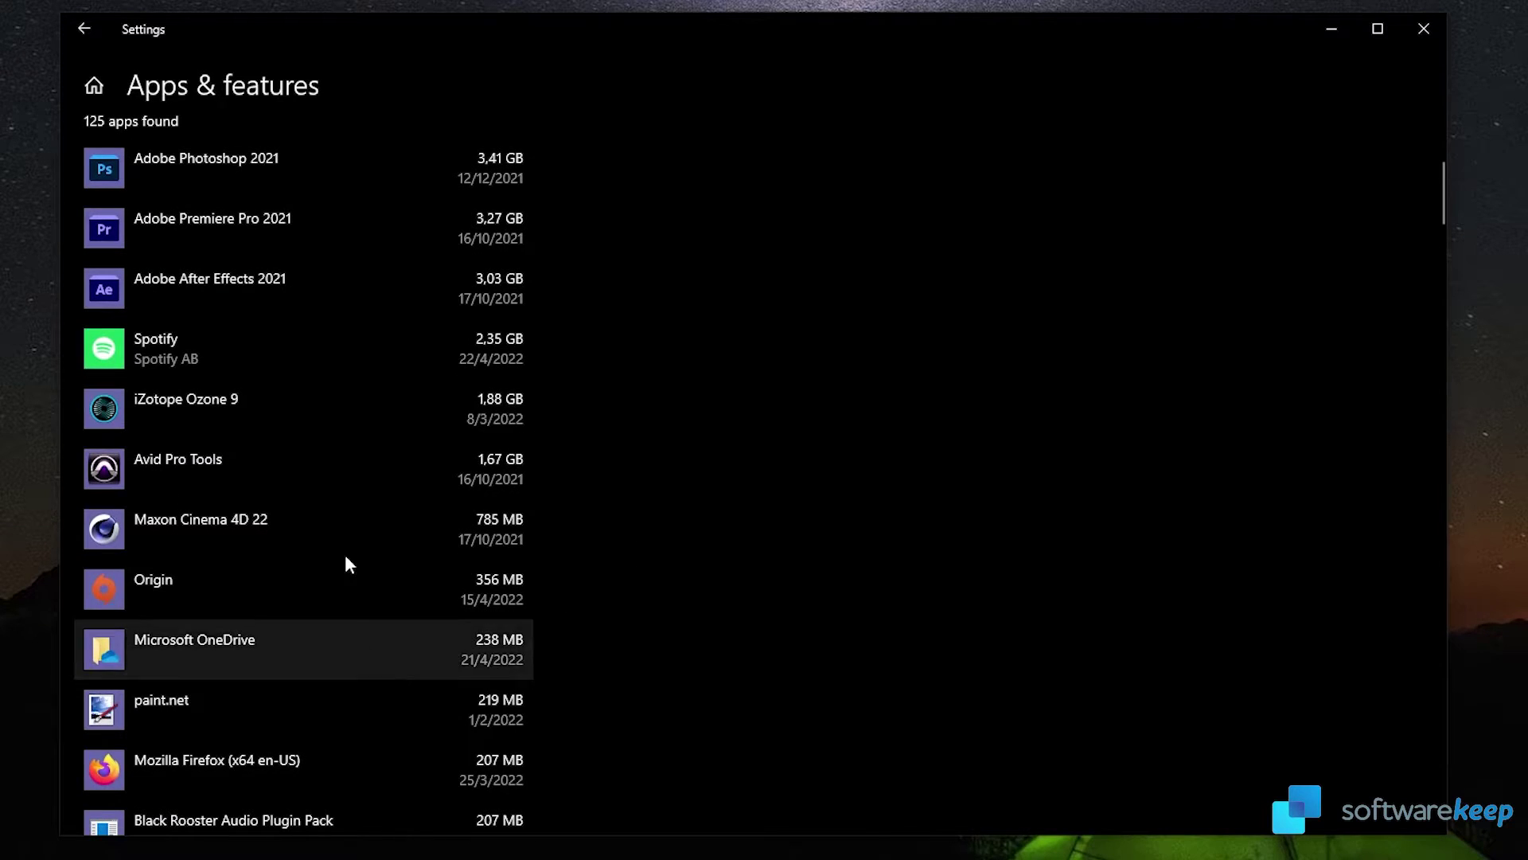
scroll(244, 656, "down", 3)
scroll(607, 478, "up", 9)
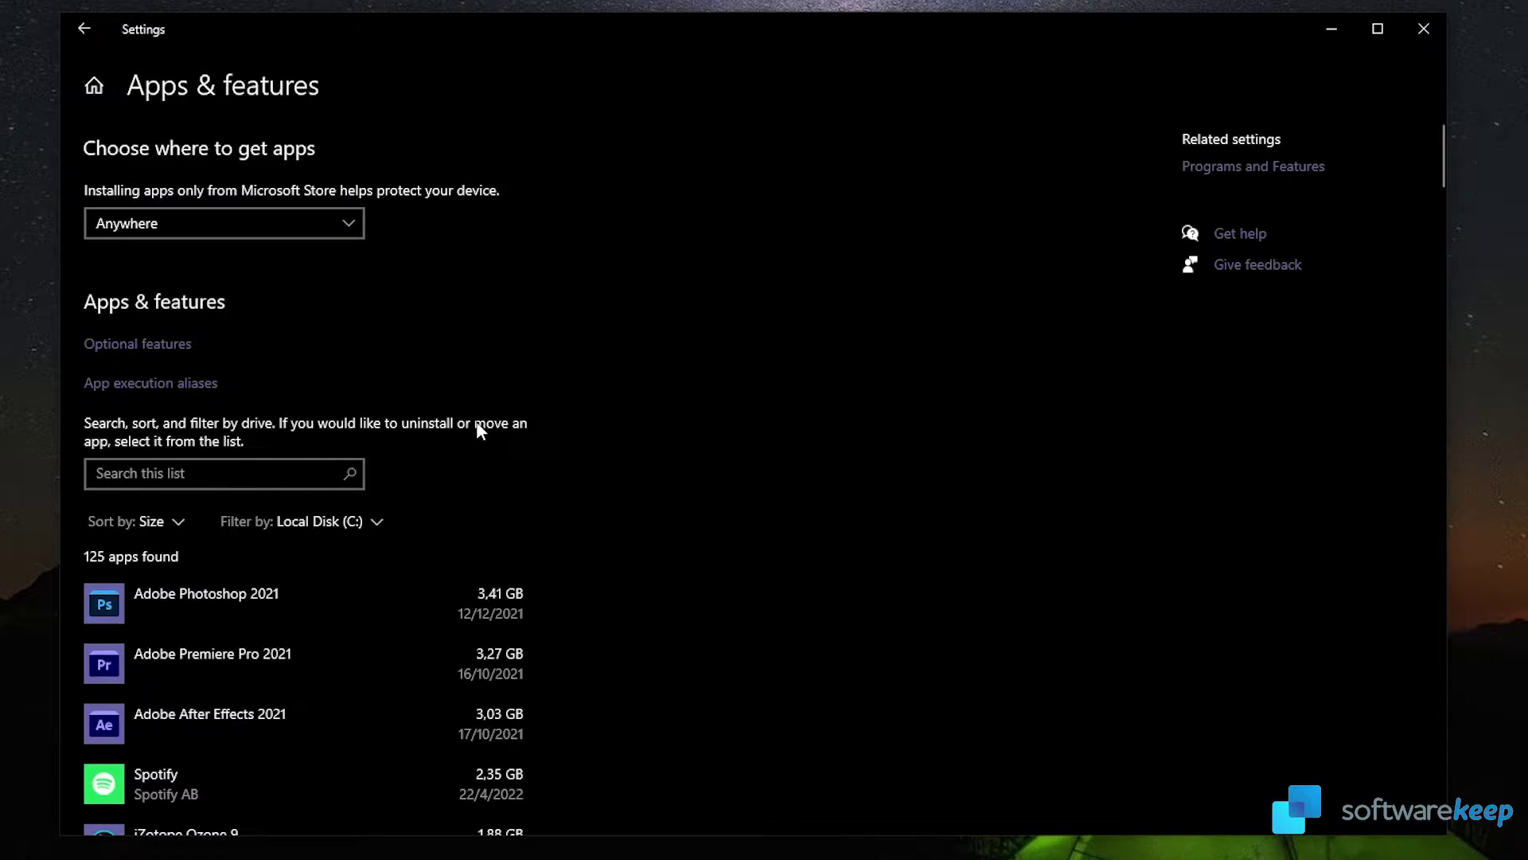
Return to the storage overview and open the 91,9 GB Videos folder in File Explorer.
left_click(99, 29)
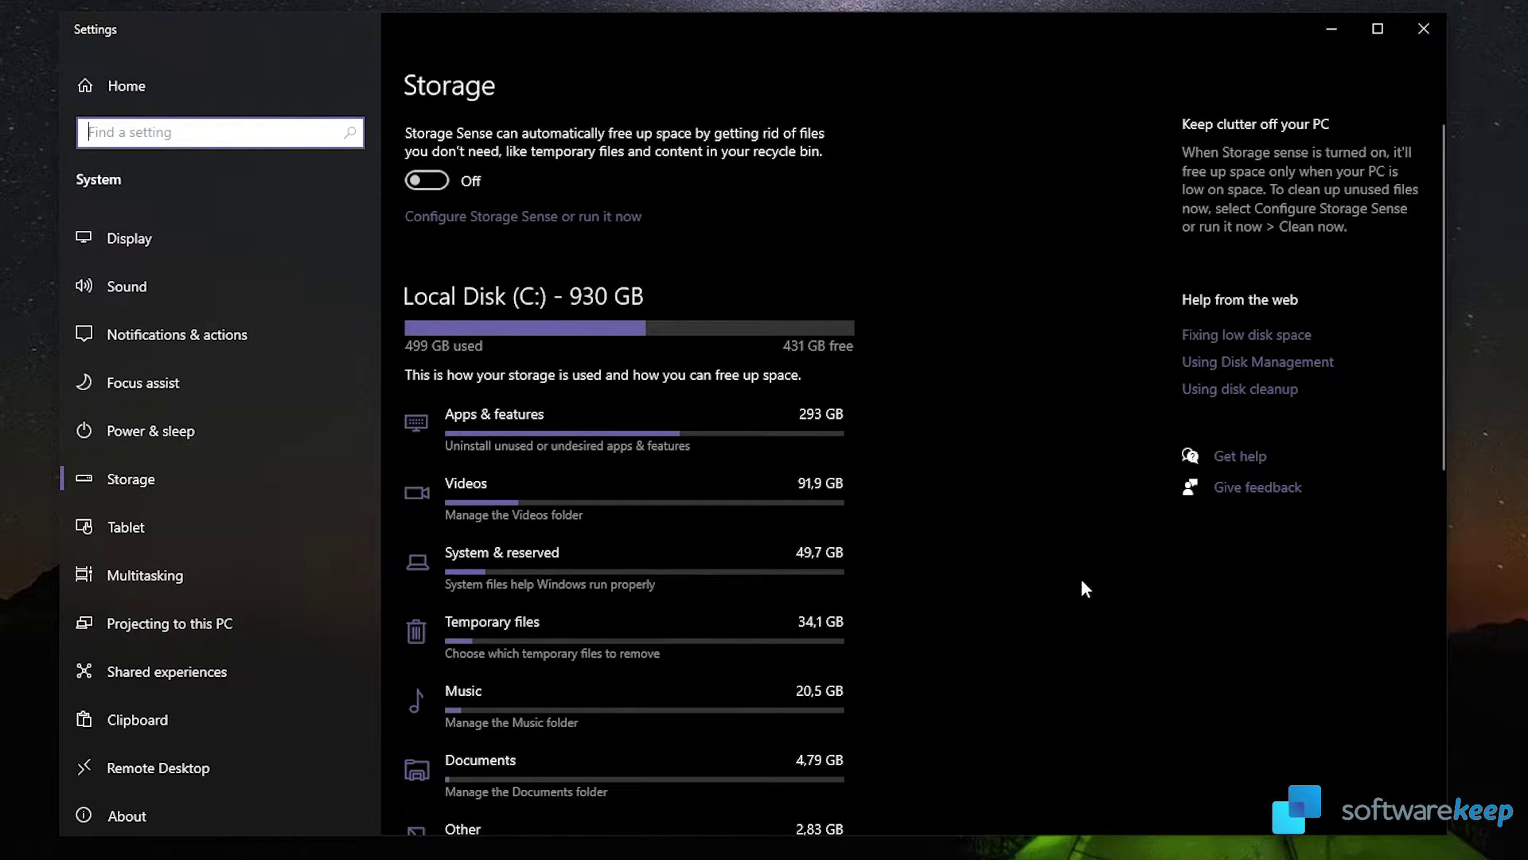
left_click(713, 487)
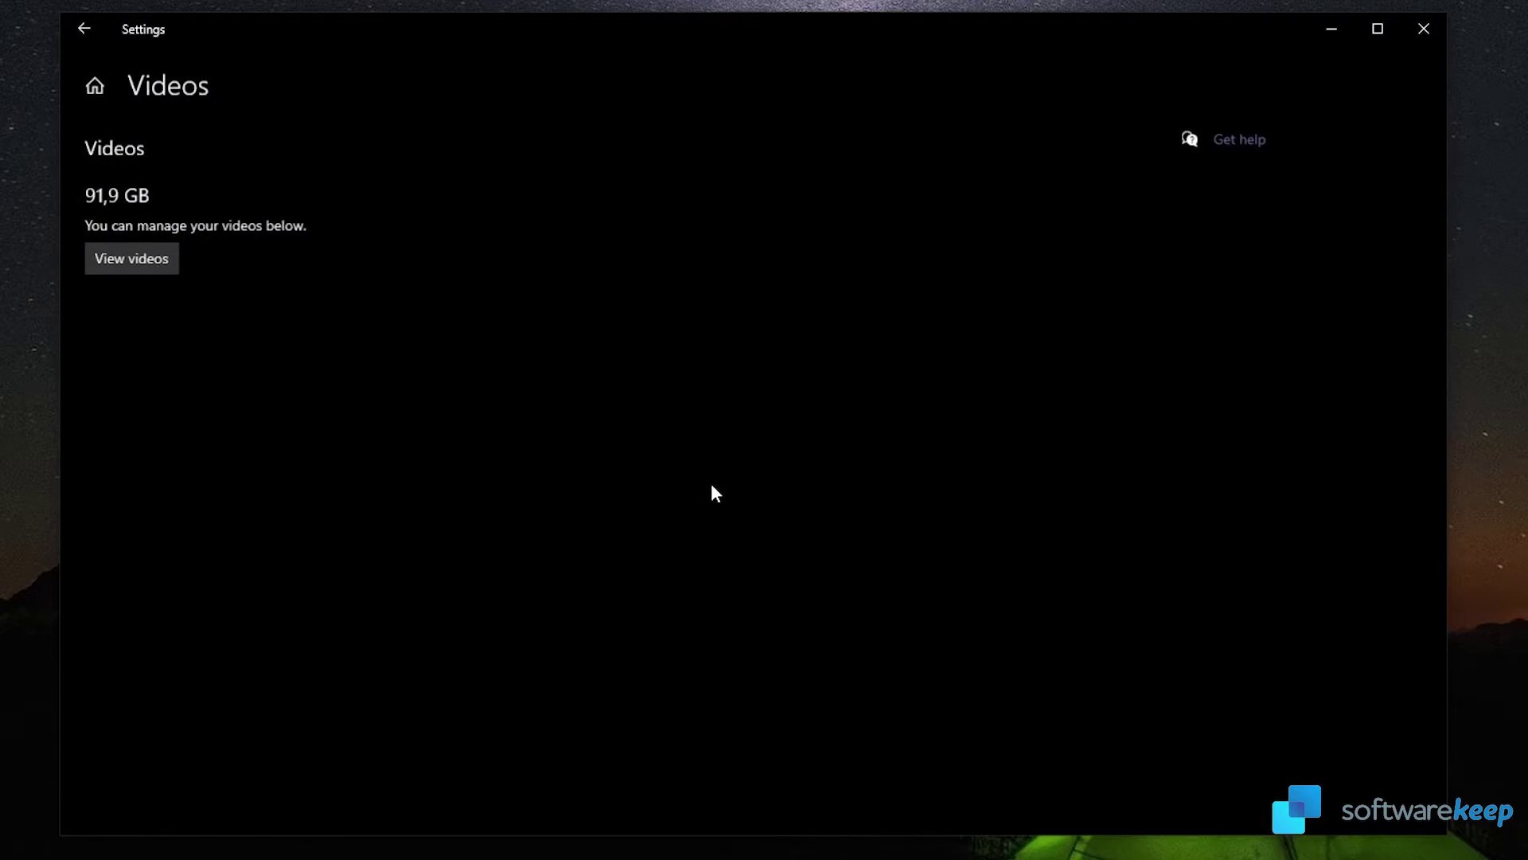
left_click(136, 257)
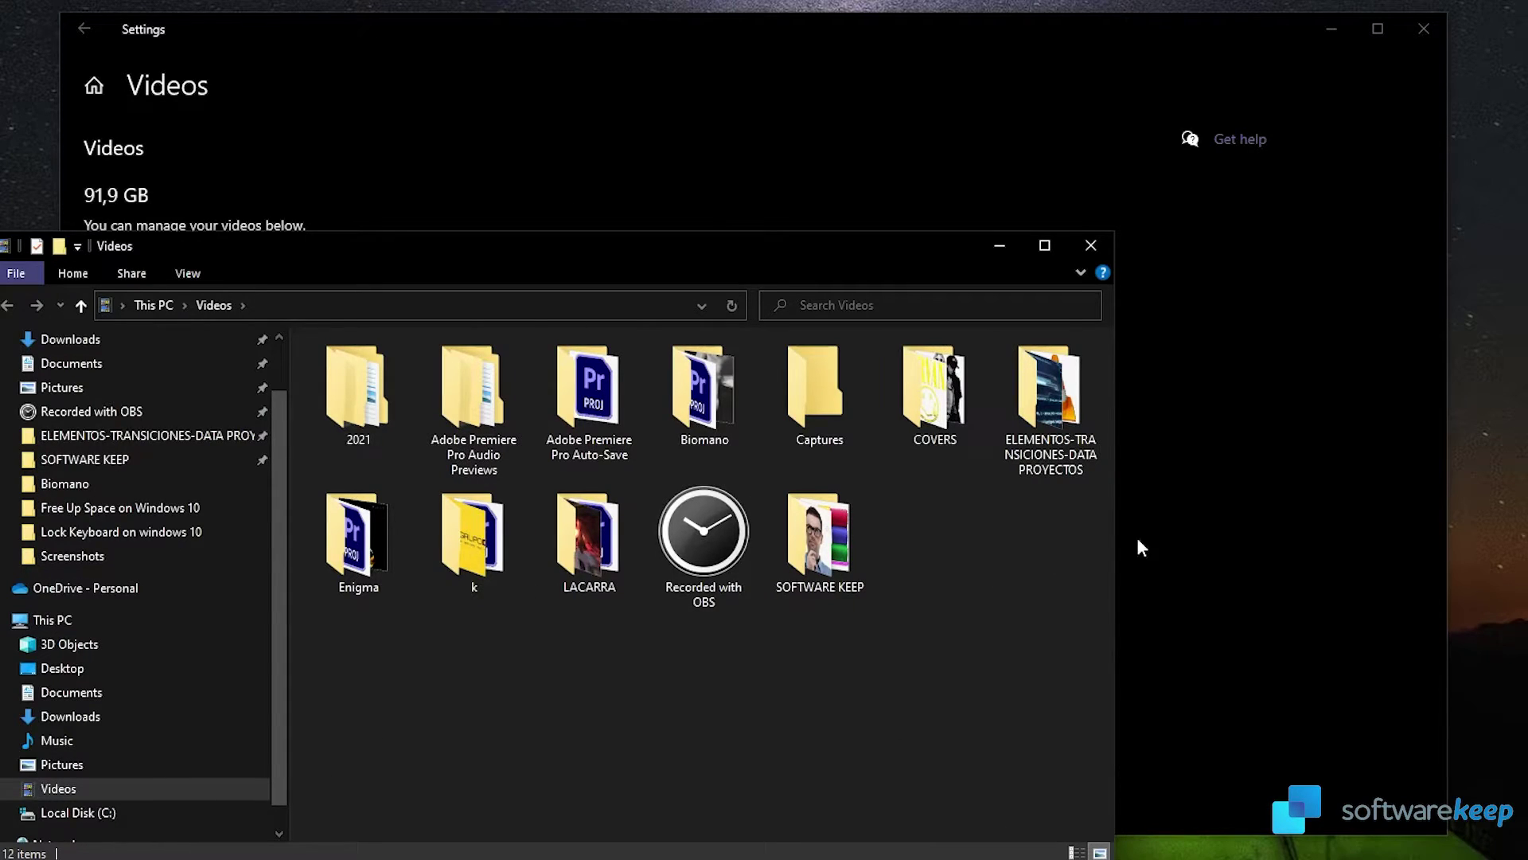
left_click(1090, 245)
left_click(85, 28)
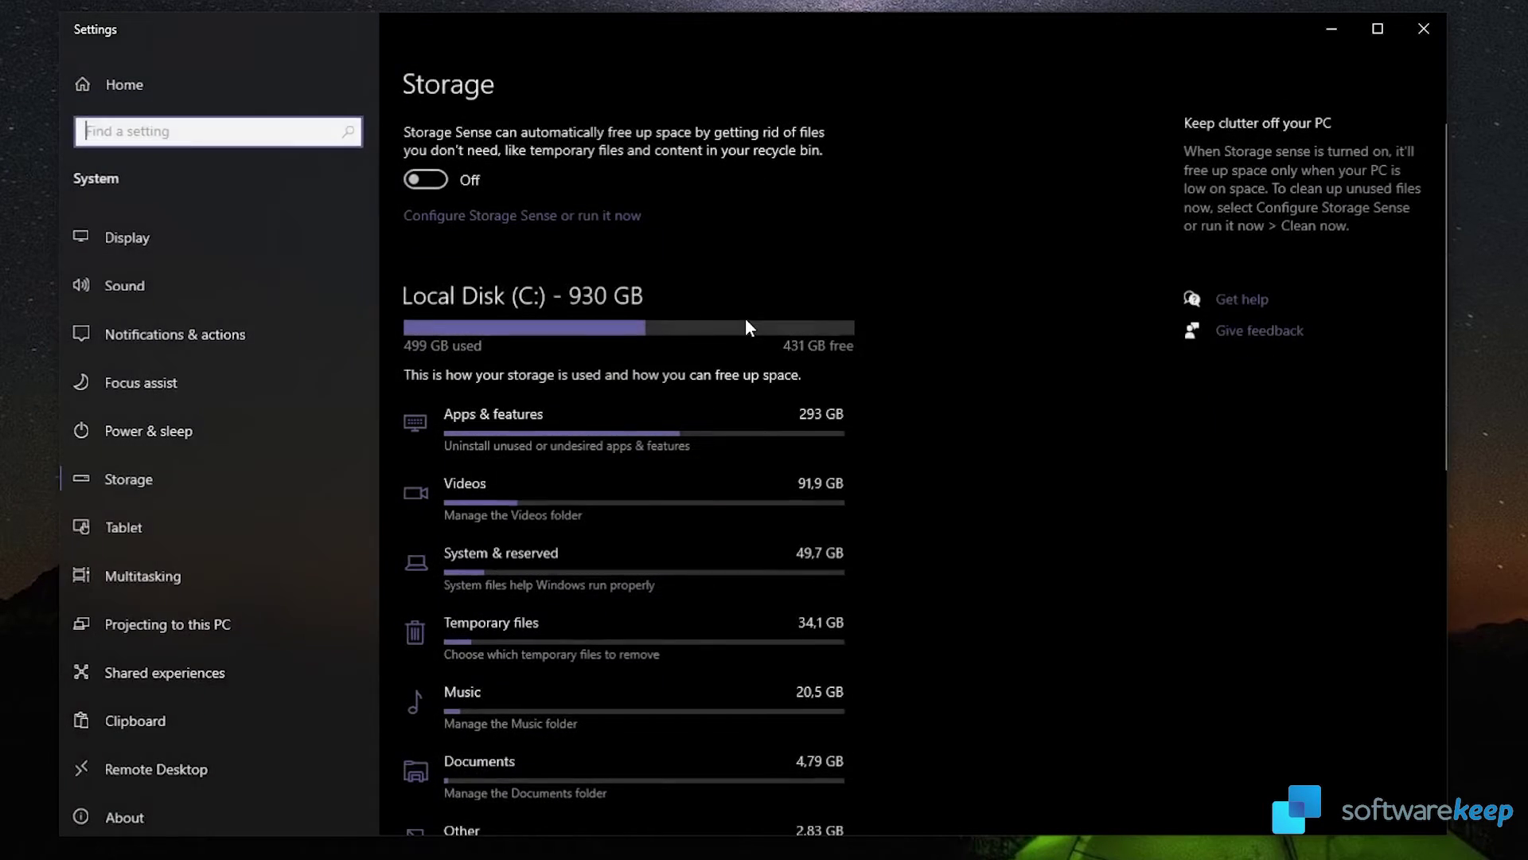
scroll(431, 324, "down", 3)
scroll(634, 641, "down", 4)
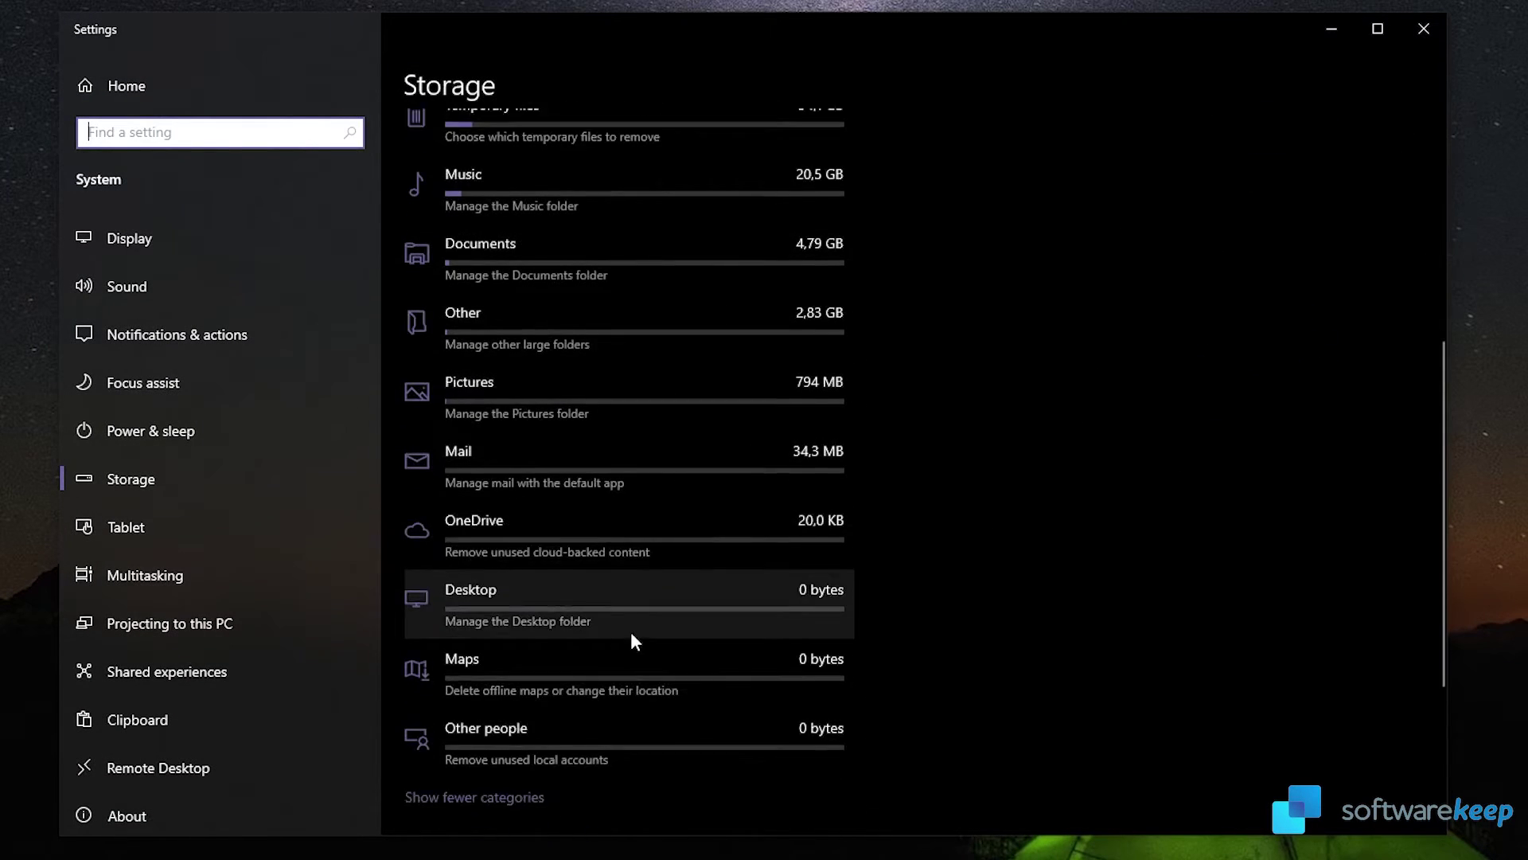
scroll(635, 630, "down", 3)
scroll(637, 630, "up", 8)
scroll(875, 637, "down", 8)
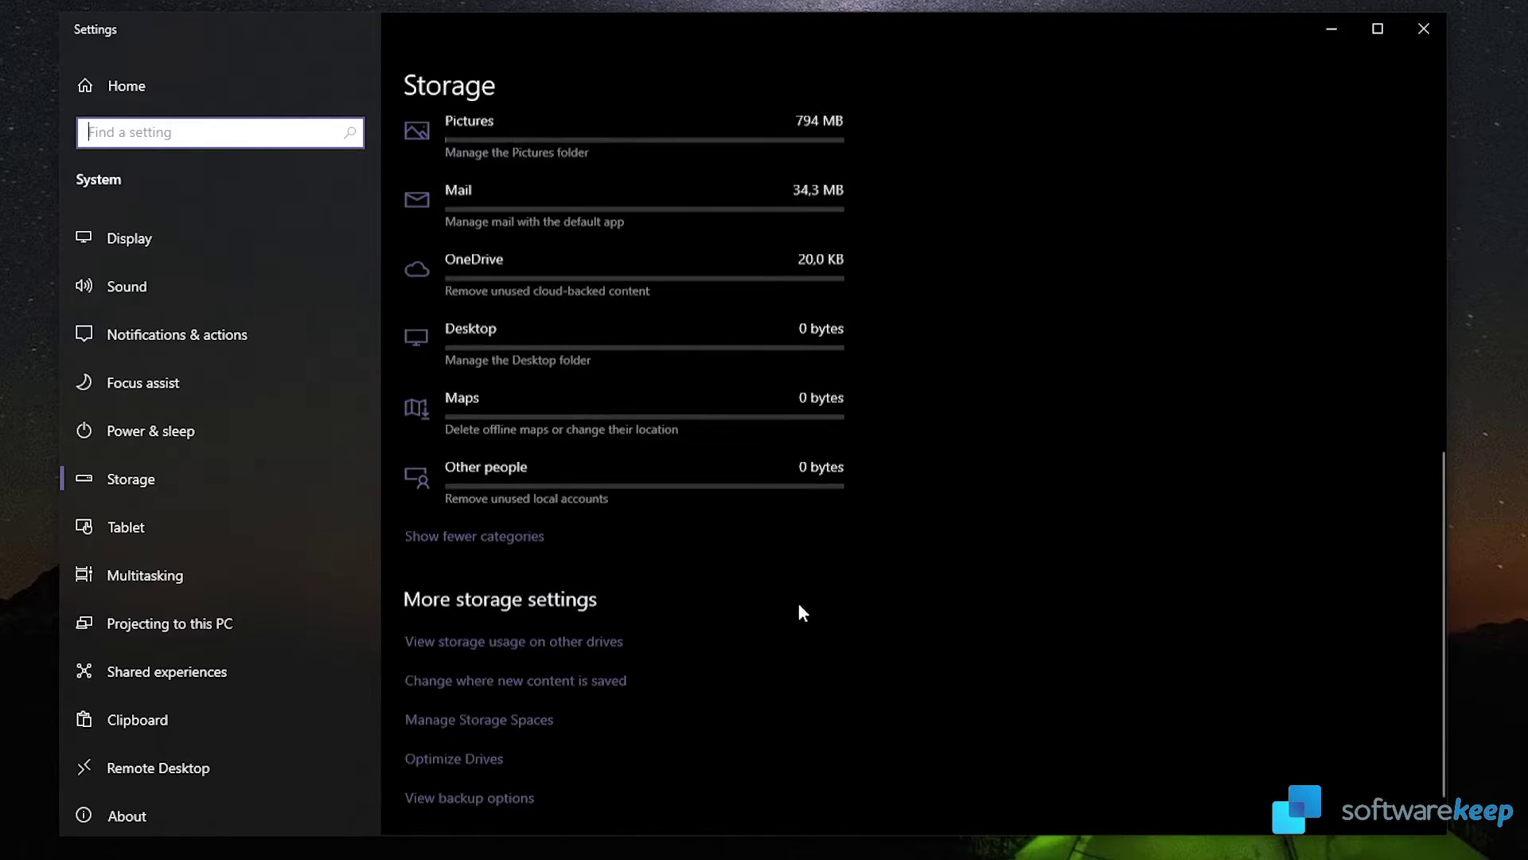
scroll(909, 609, "up", 8)
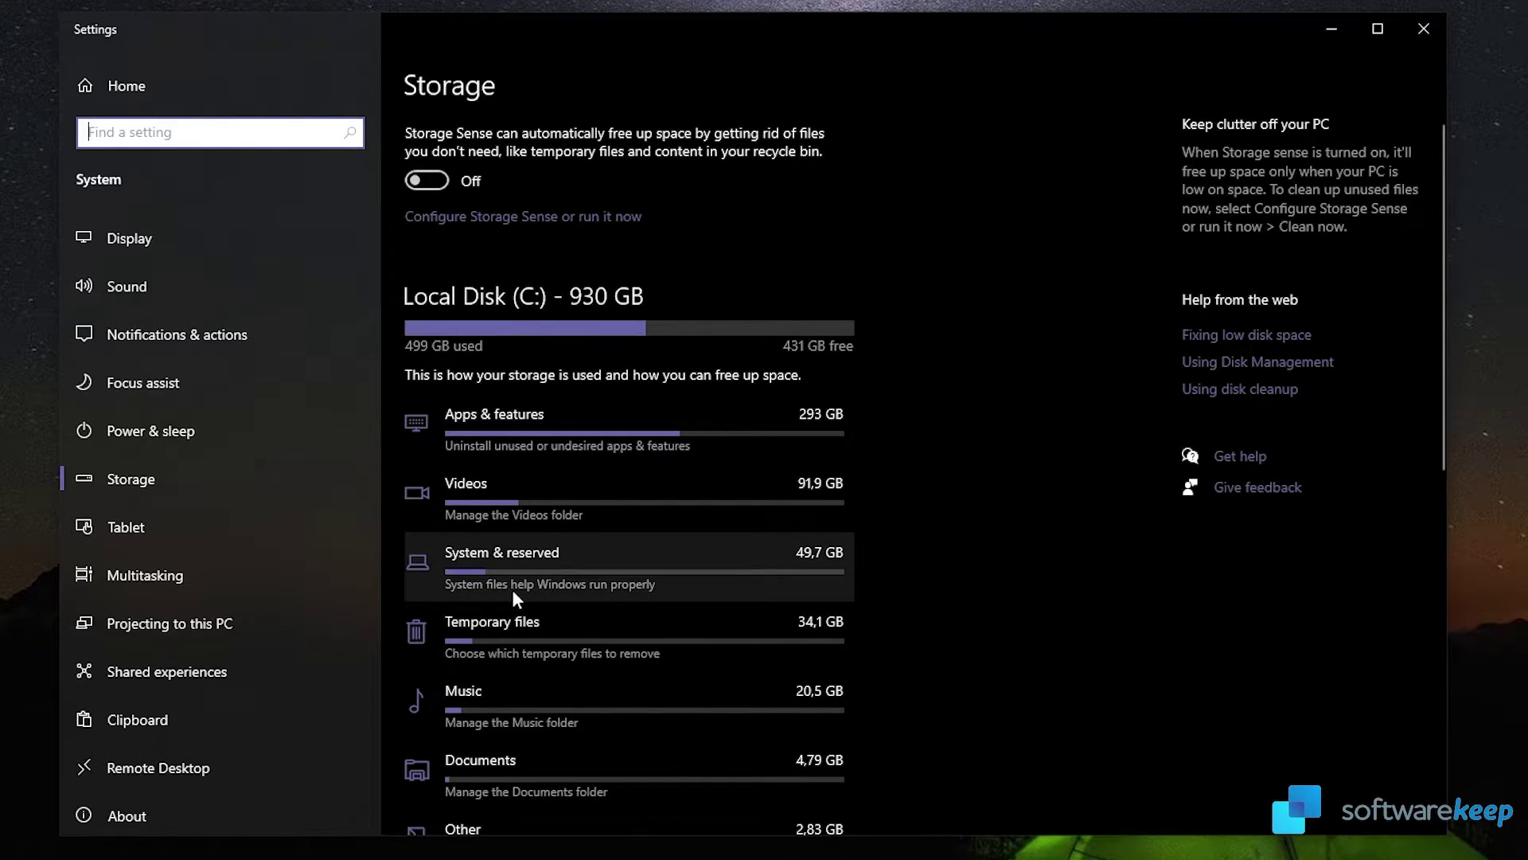
left_click(702, 601)
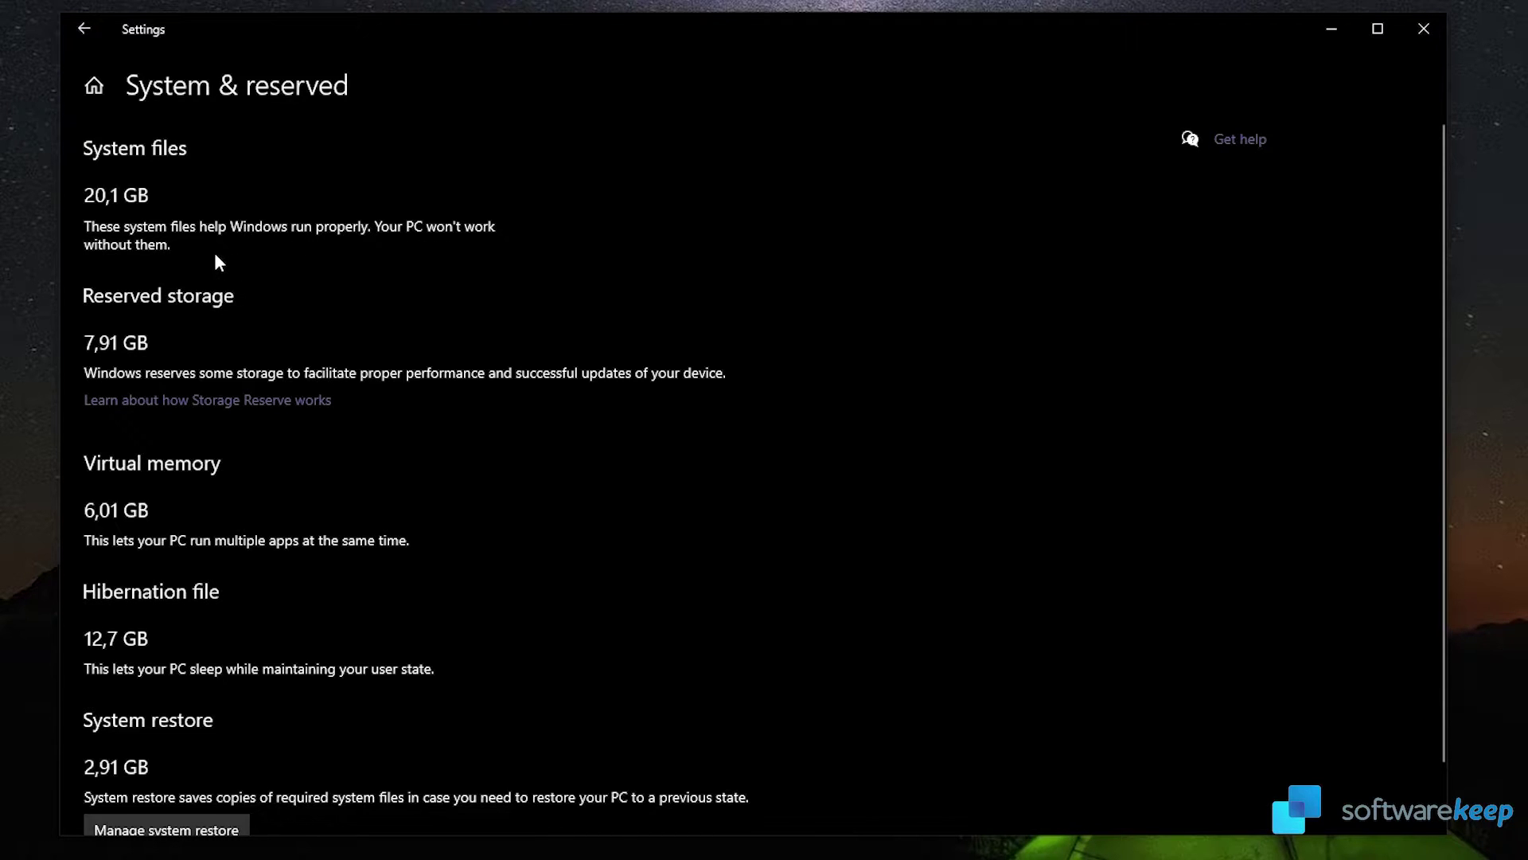
left_click(83, 33)
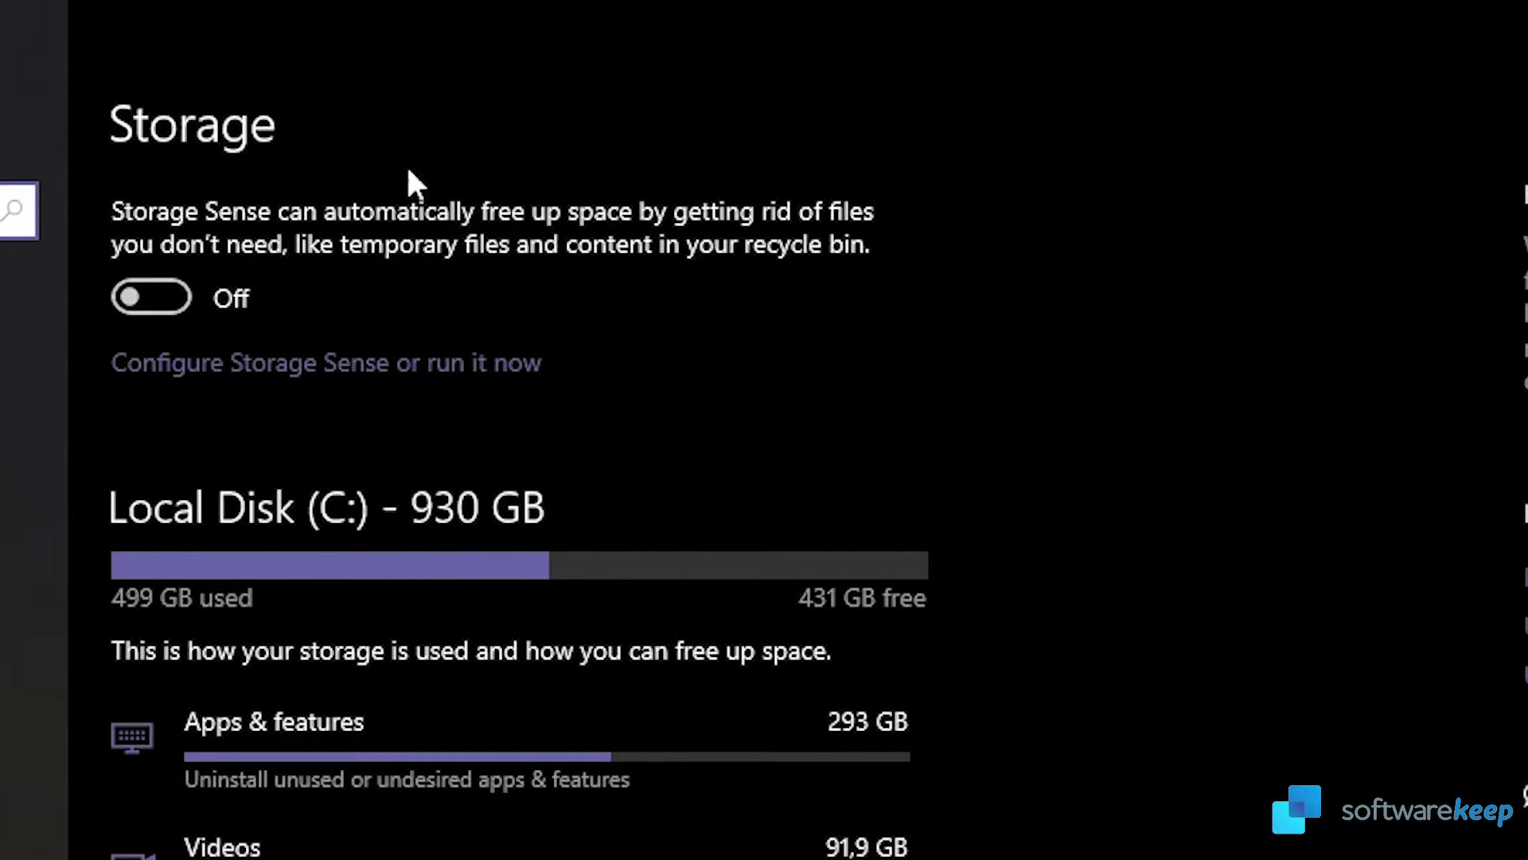
Switch Storage Sense to On and open its configuration page.
left_click(168, 300)
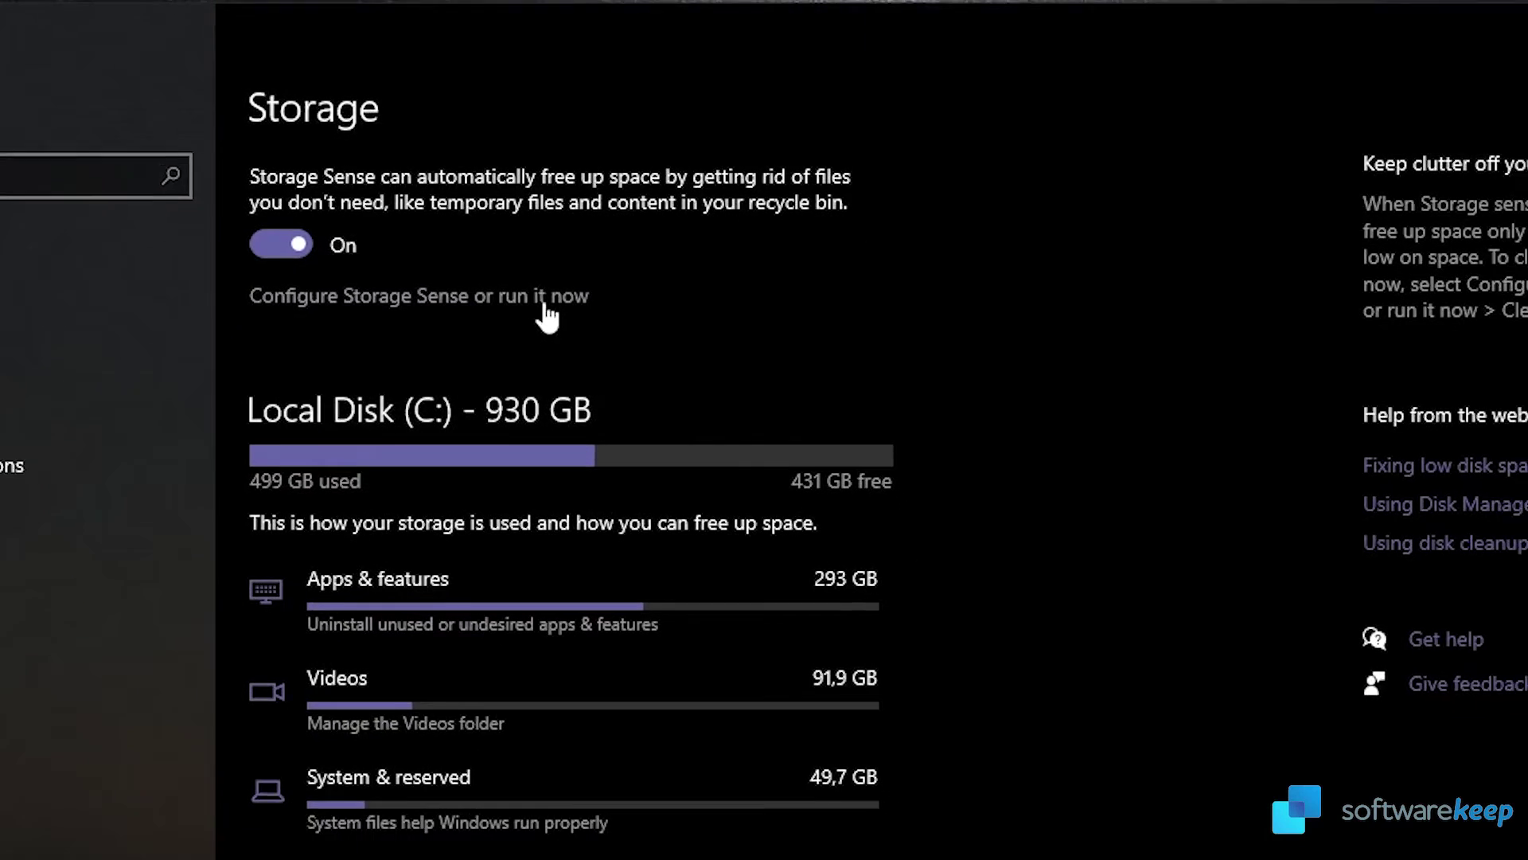
left_click(508, 343)
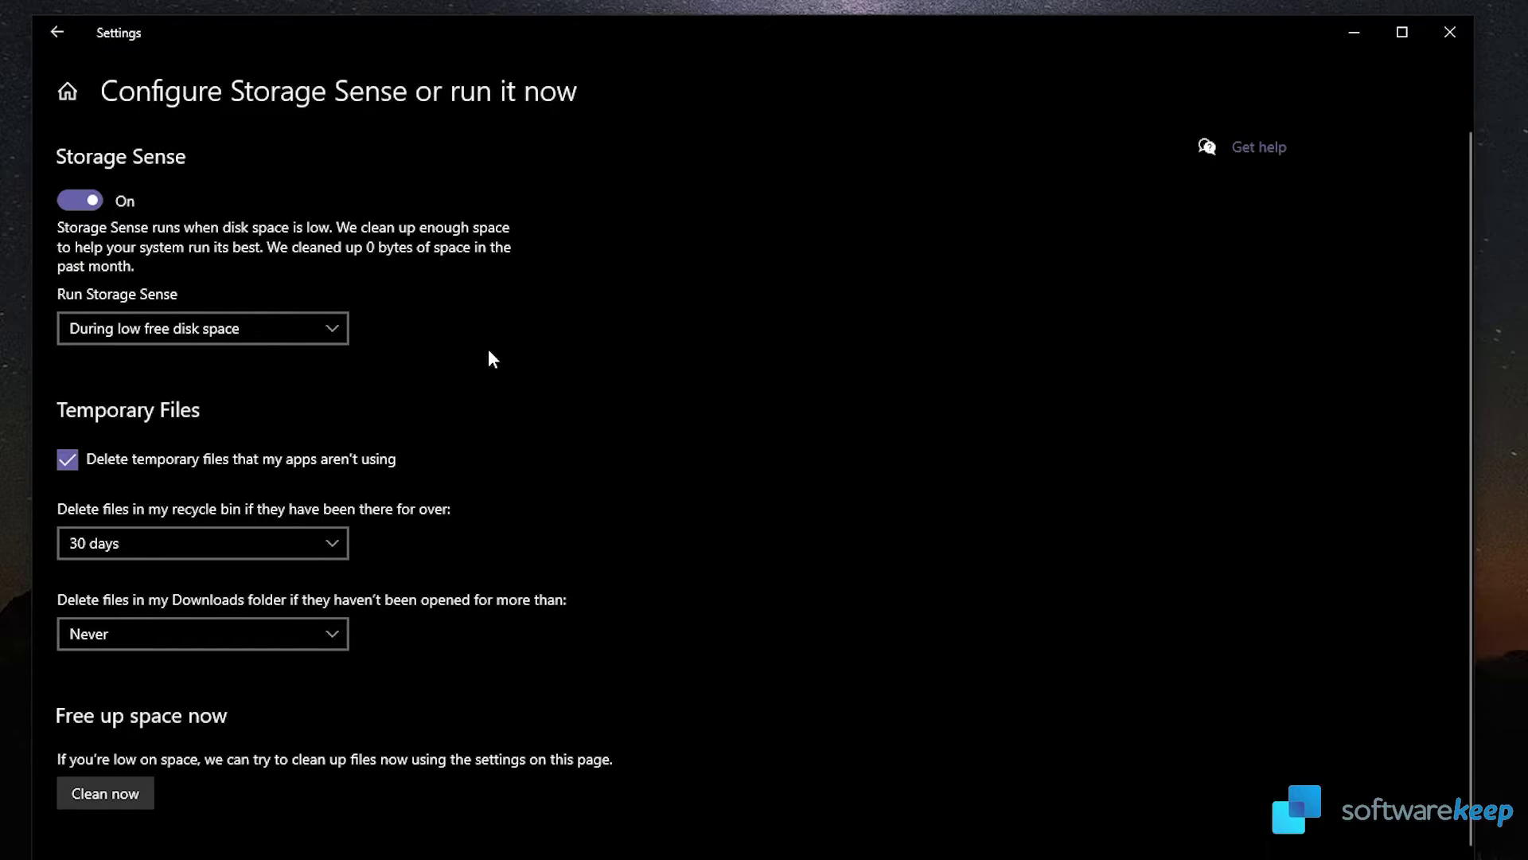
Run Storage Sense on low free disk space, empty recycle bin after 60 days, Downloads set to Never.
left_click(188, 330)
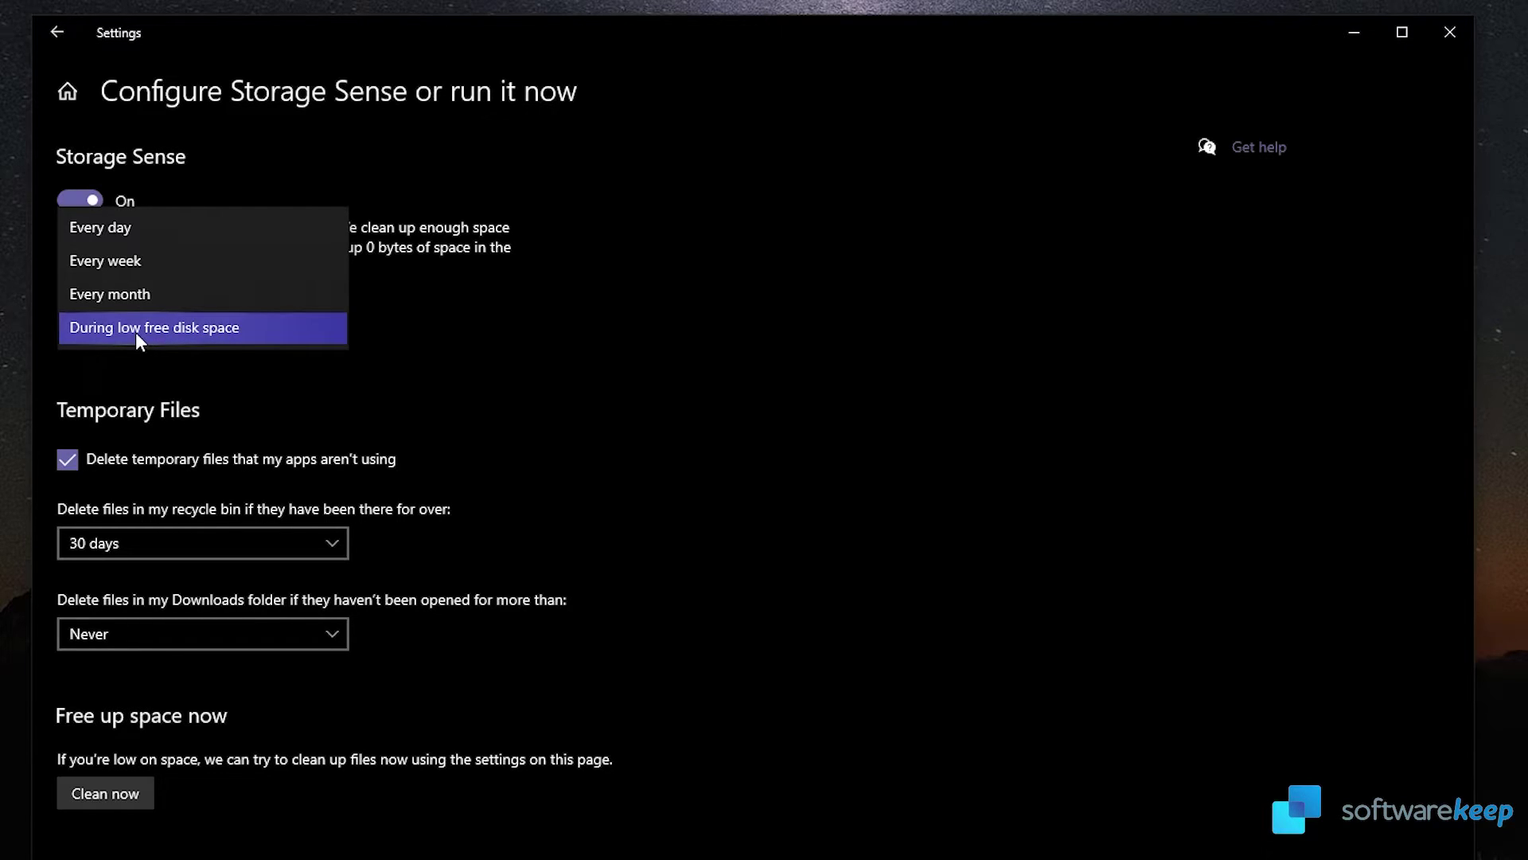
left_click(200, 338)
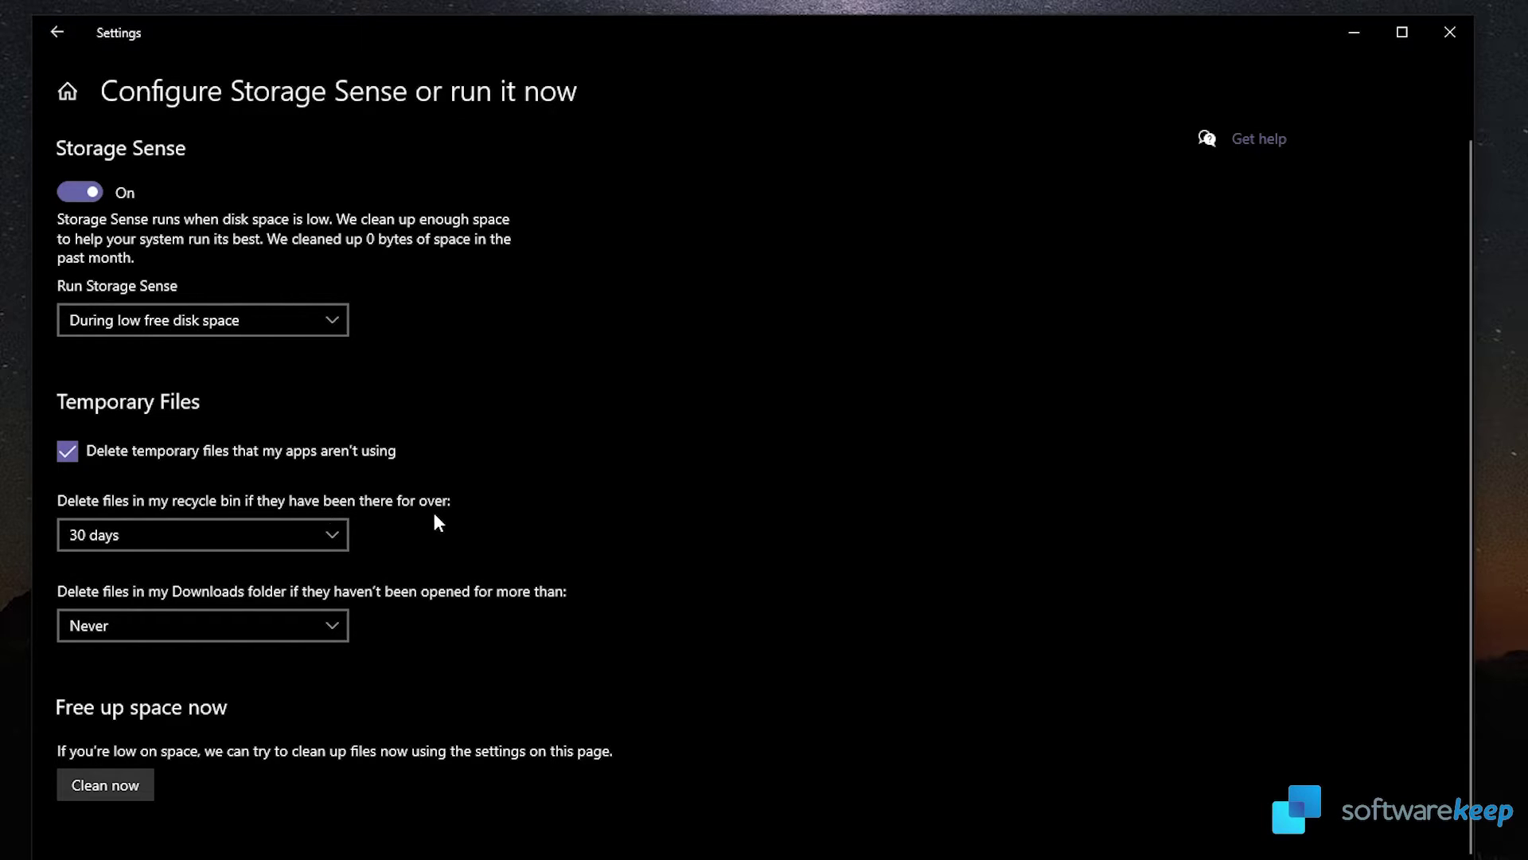
left_click(269, 536)
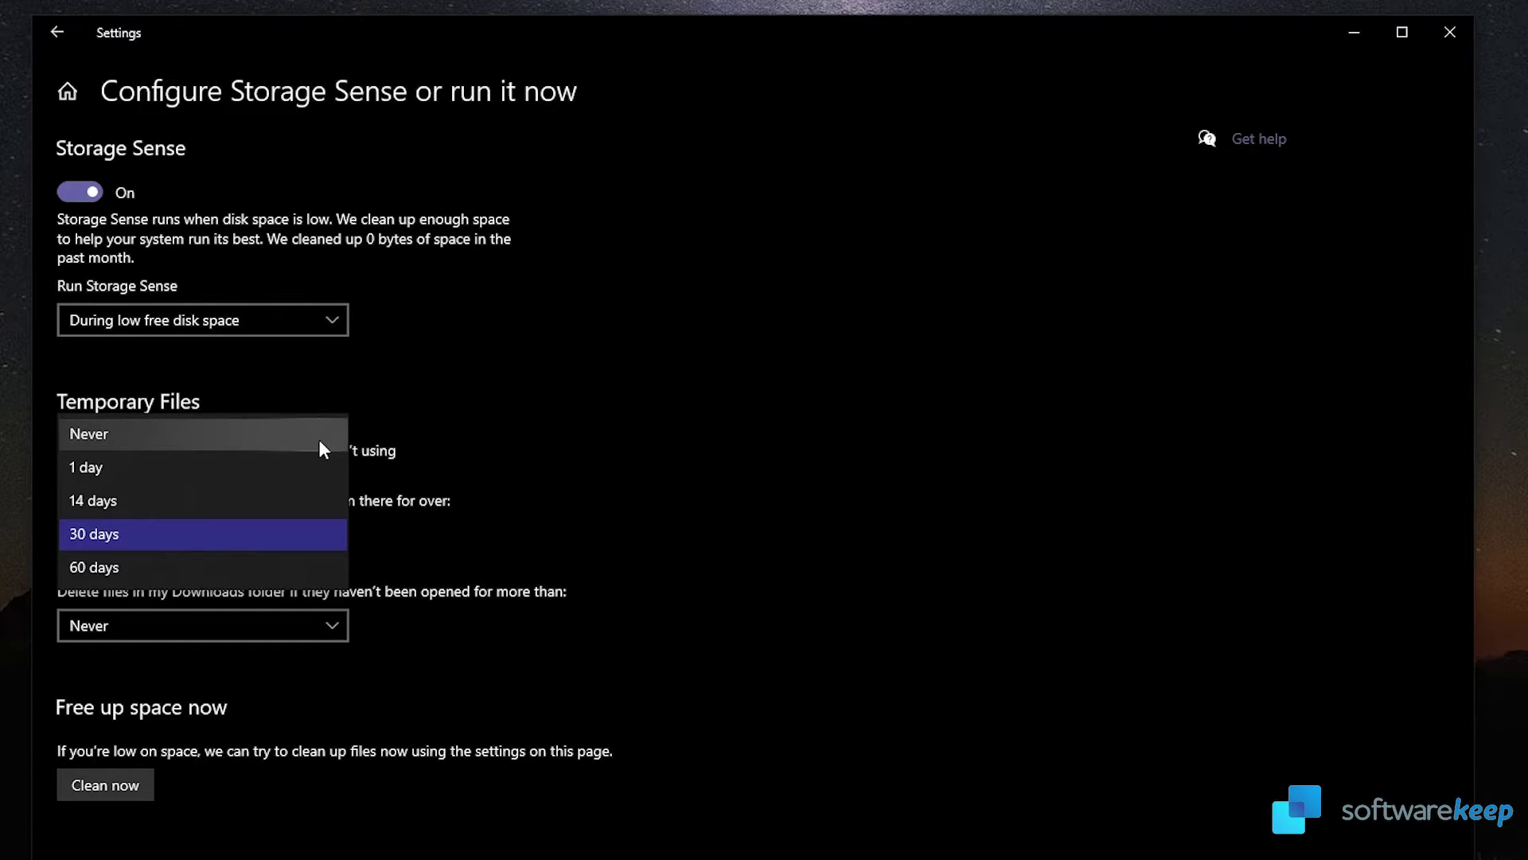
left_click(155, 565)
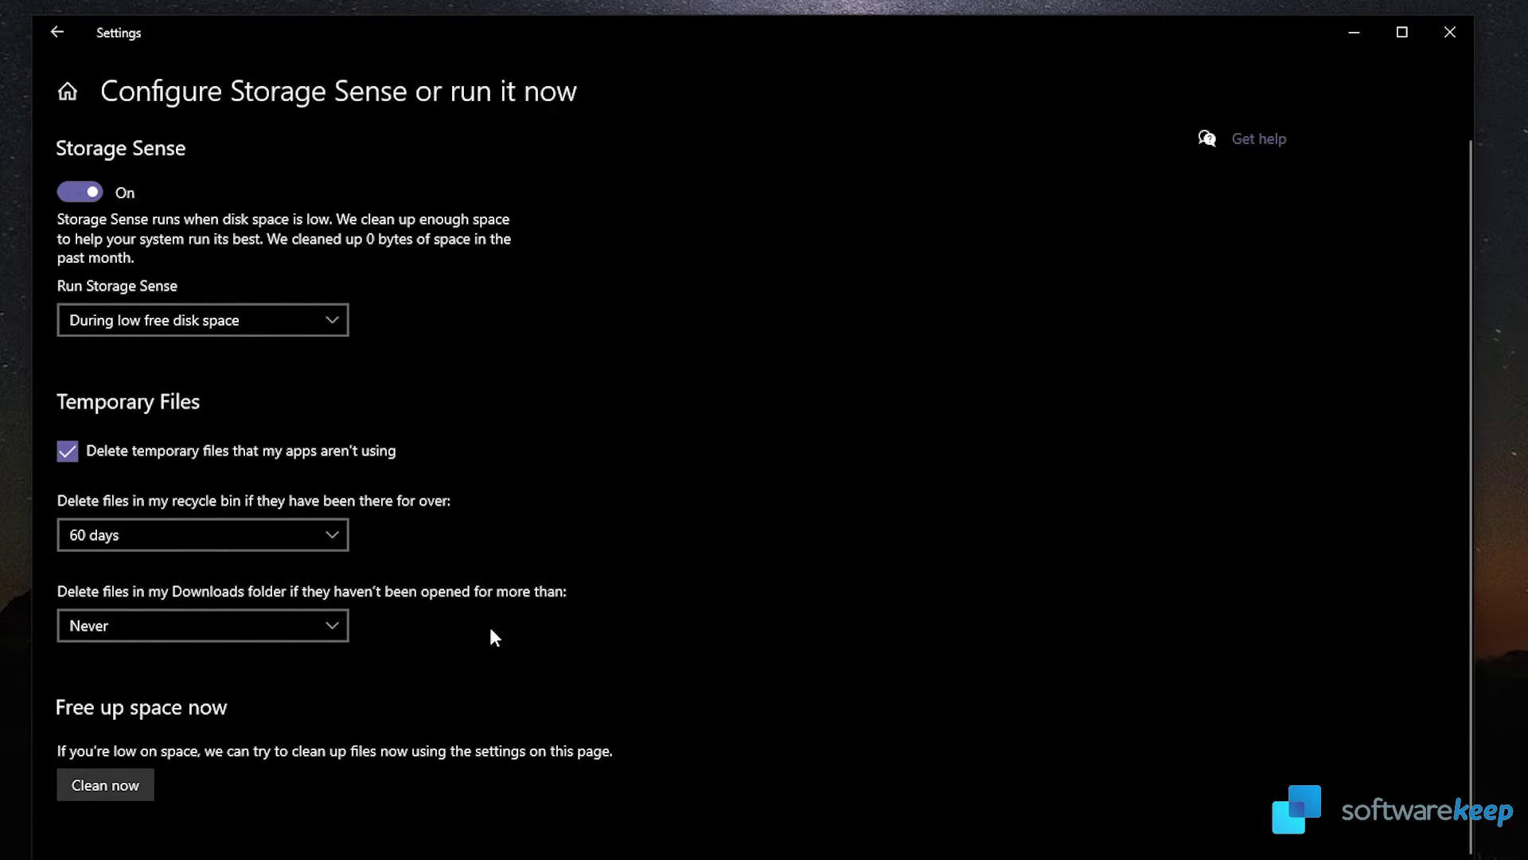
left_click(290, 626)
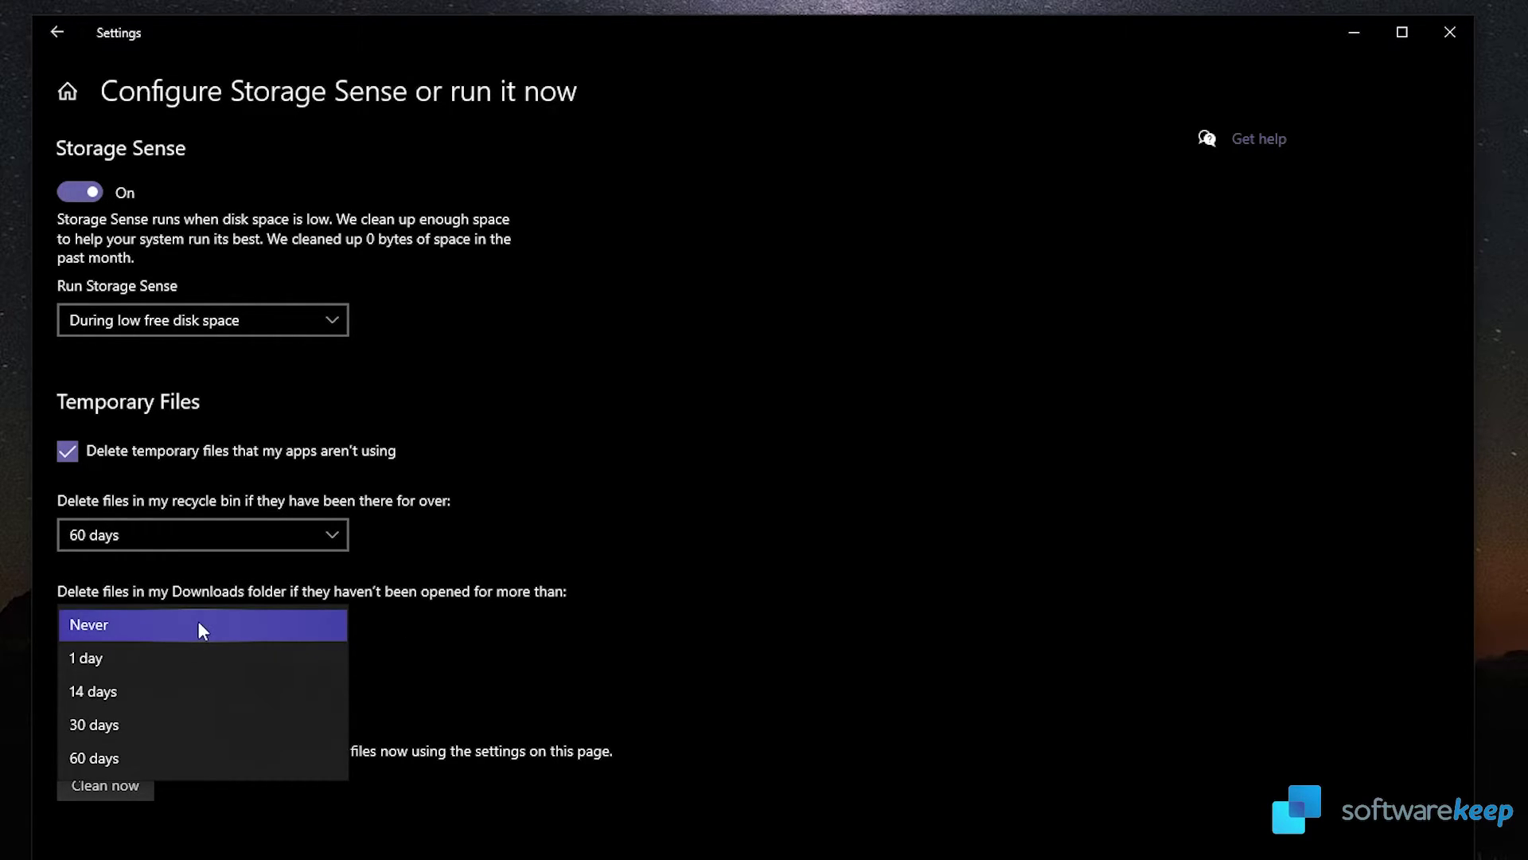
left_click(235, 623)
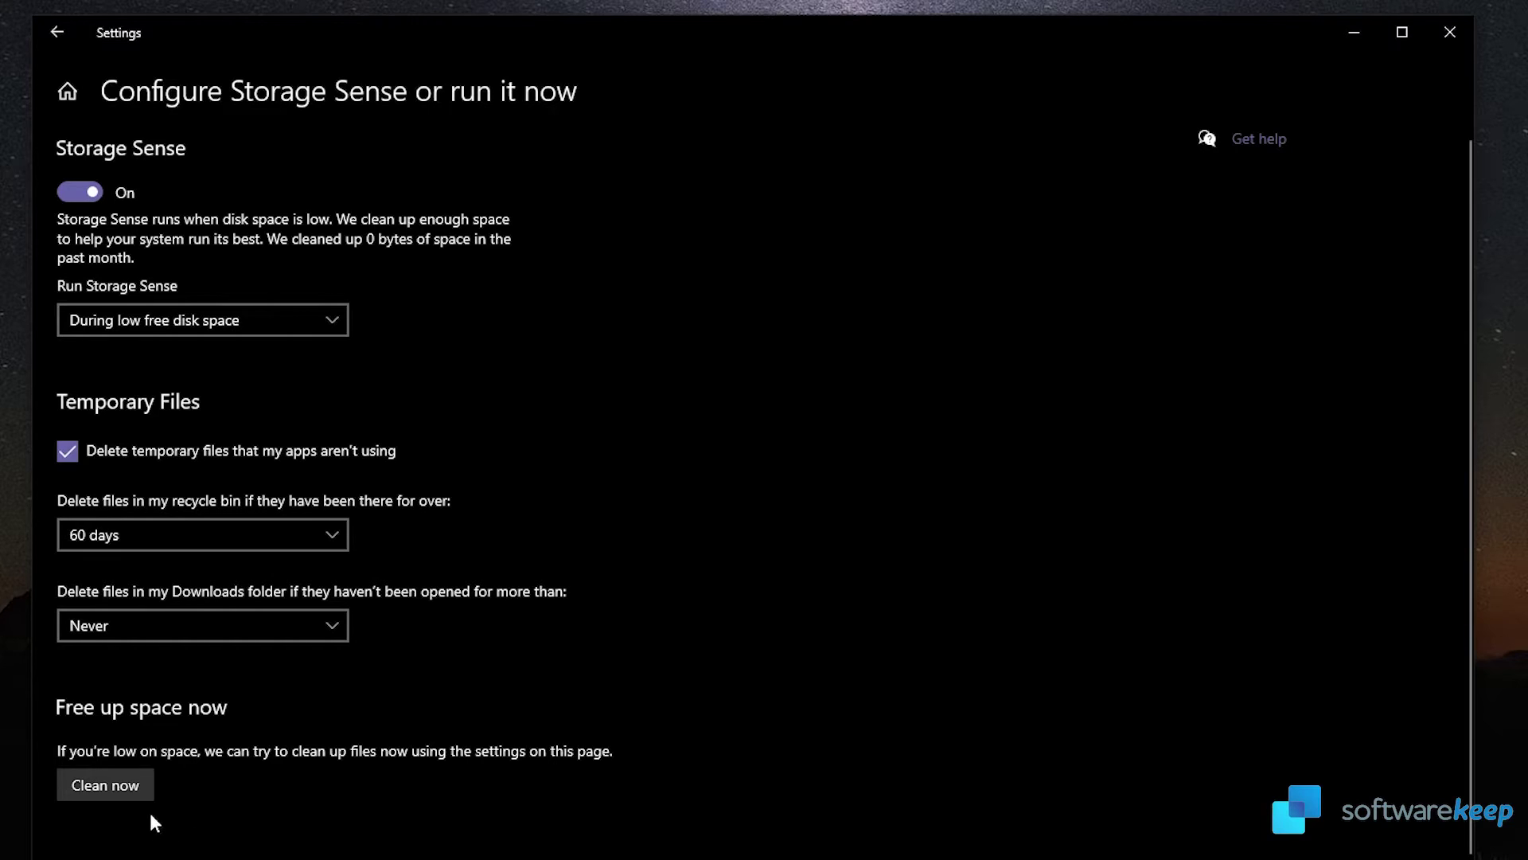
Run Storage Sense Clean now, freeing 1.89 GB.
left_click(105, 785)
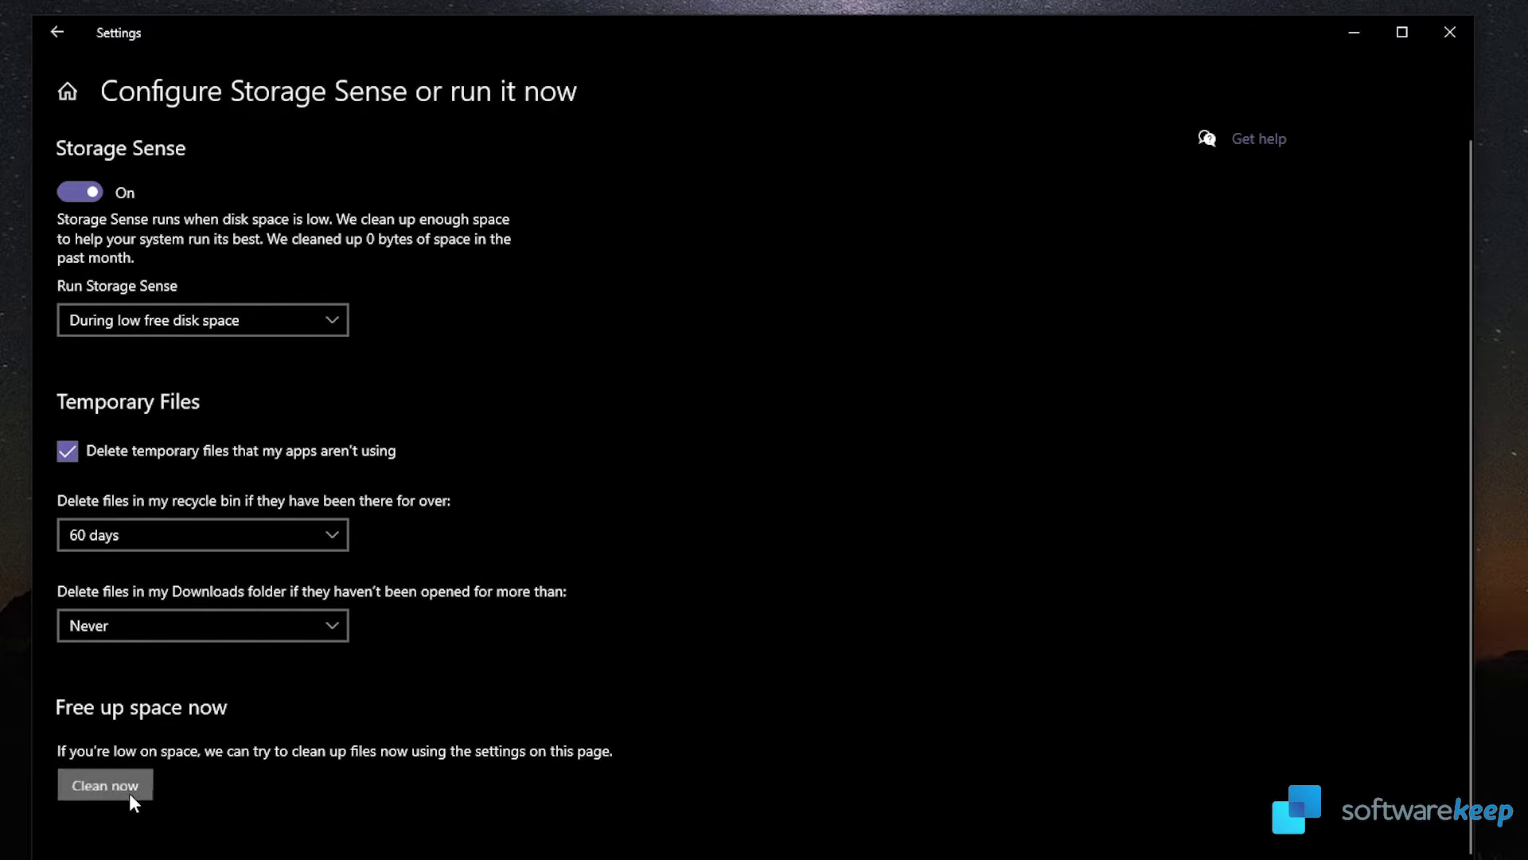
scroll(641, 744, "down", 1)
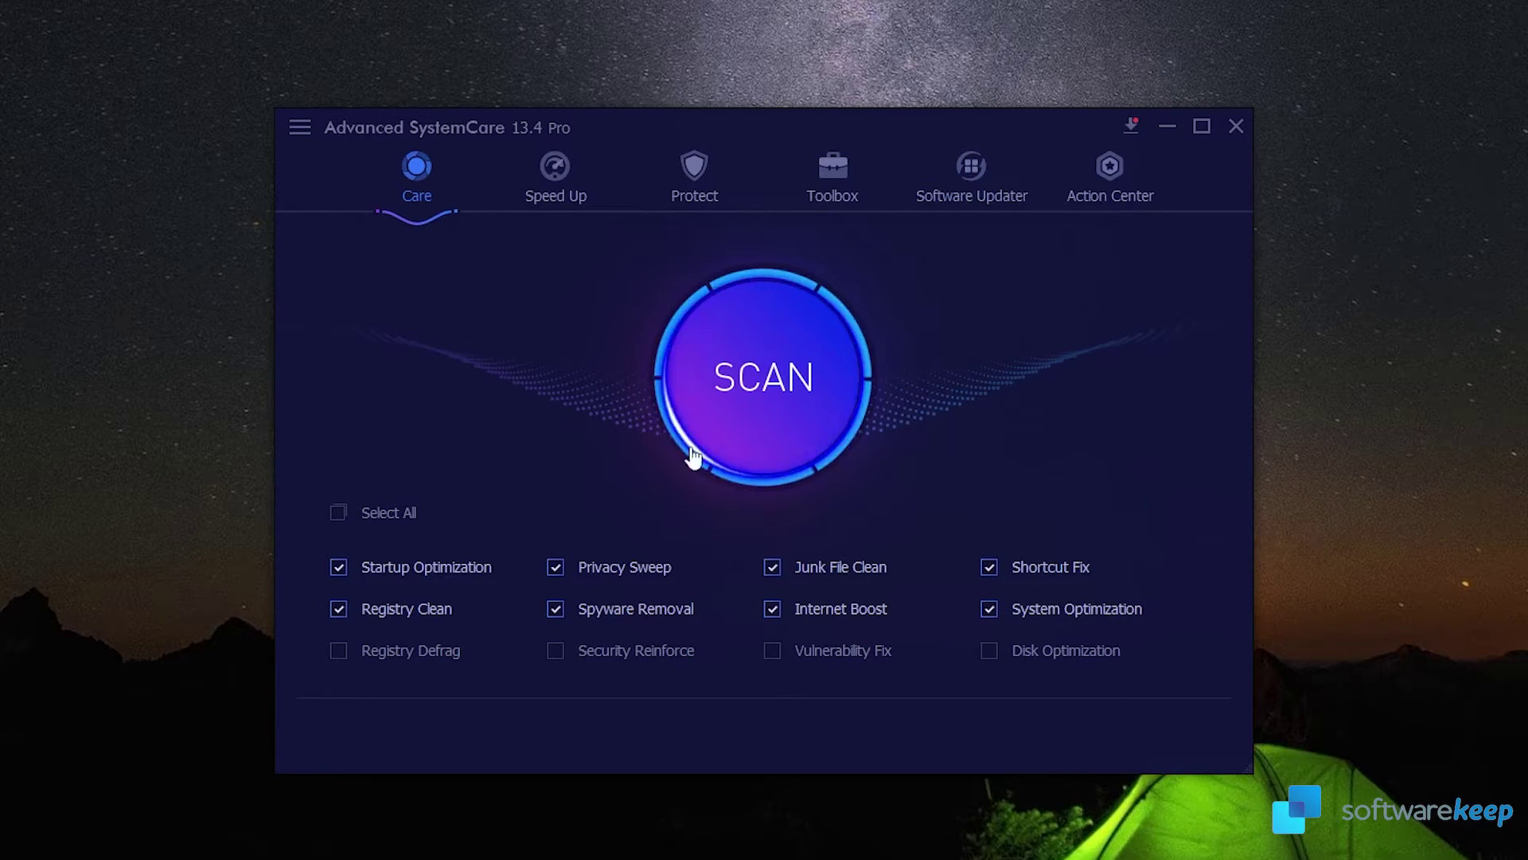
Tick Select All so all twelve Care items are checked, including Startup Optimization and Registry Clean.
left_click(343, 515)
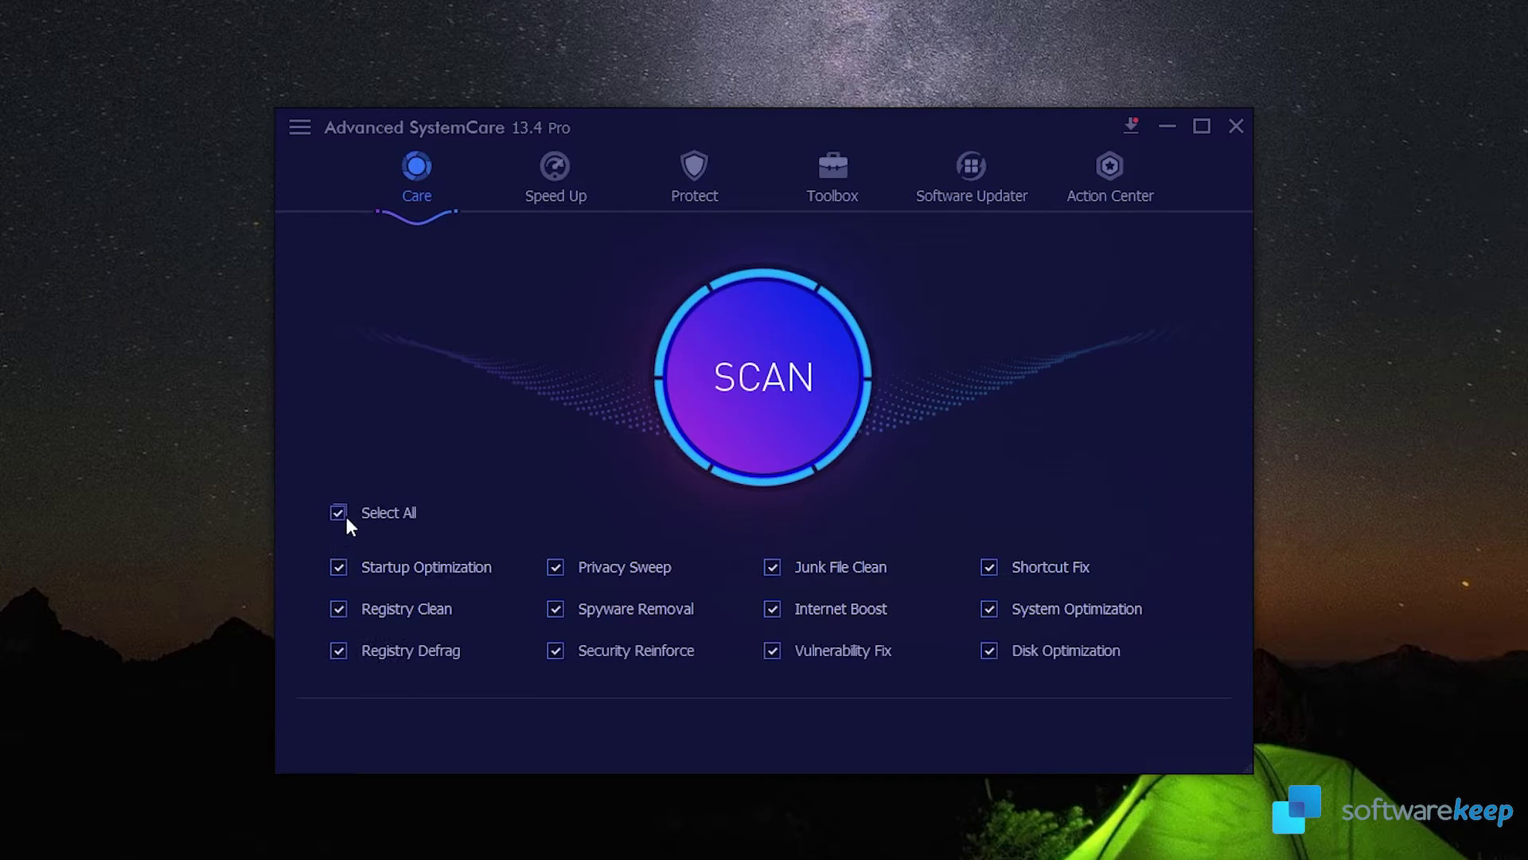
left_click(343, 569)
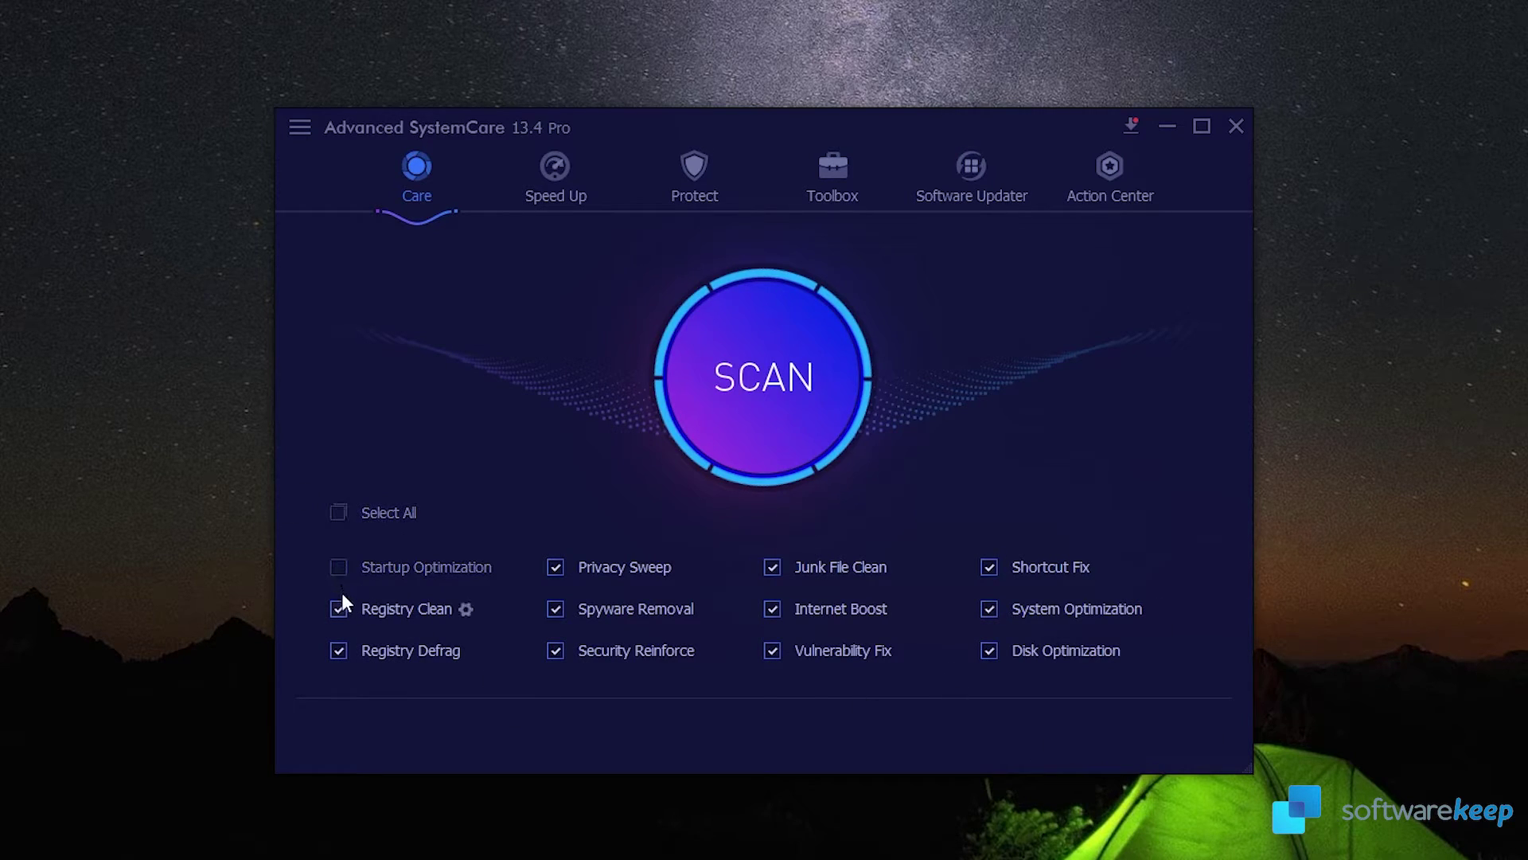
left_click(339, 609)
left_click(337, 610)
left_click(335, 565)
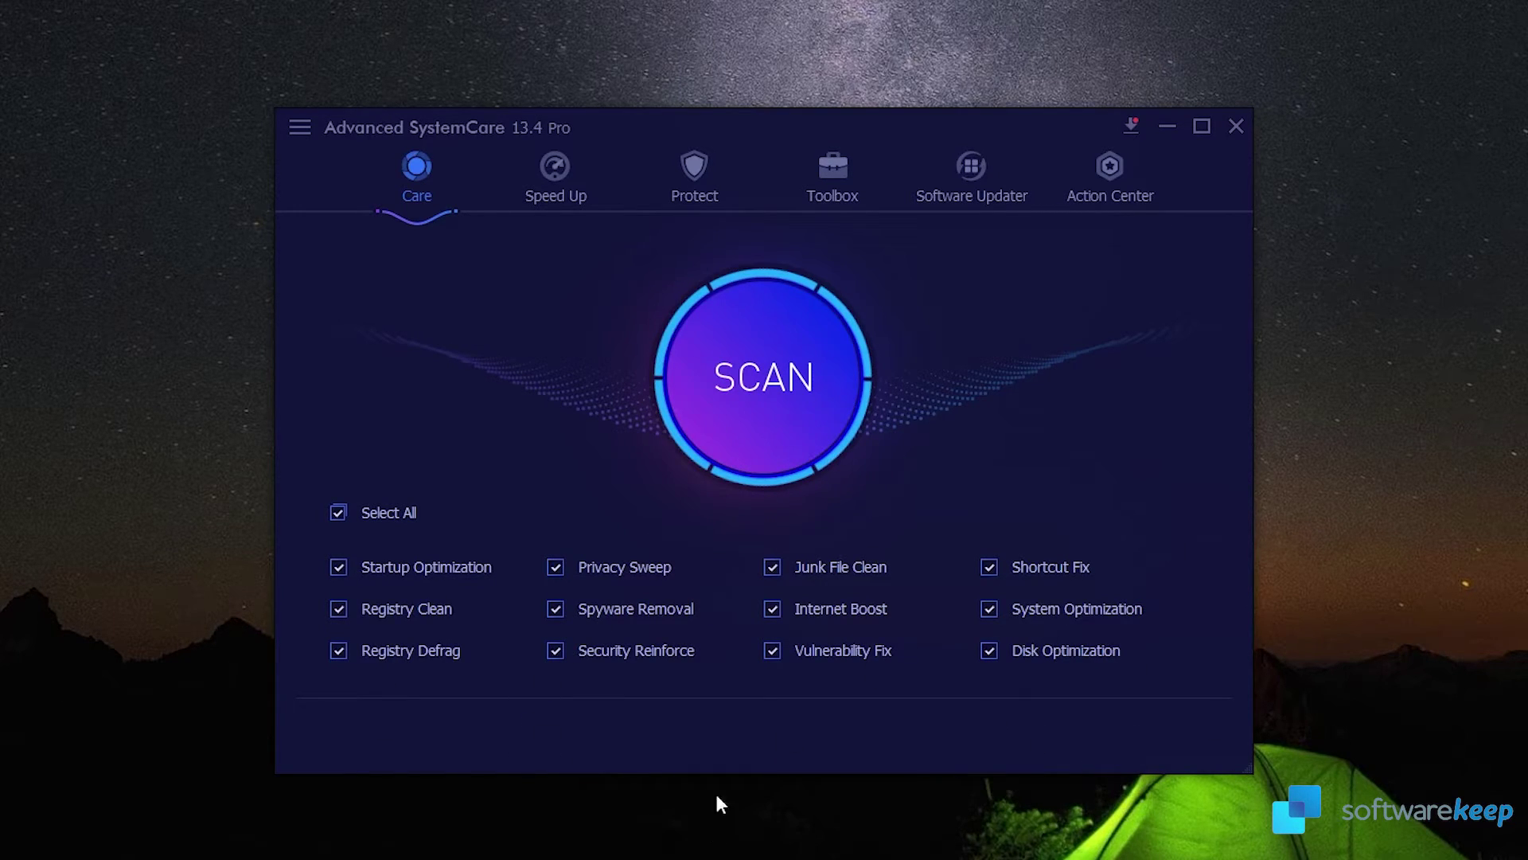
Start the Care scan with Automatically fix ticked, leaving the after-fix option unchanged.
left_click(770, 391)
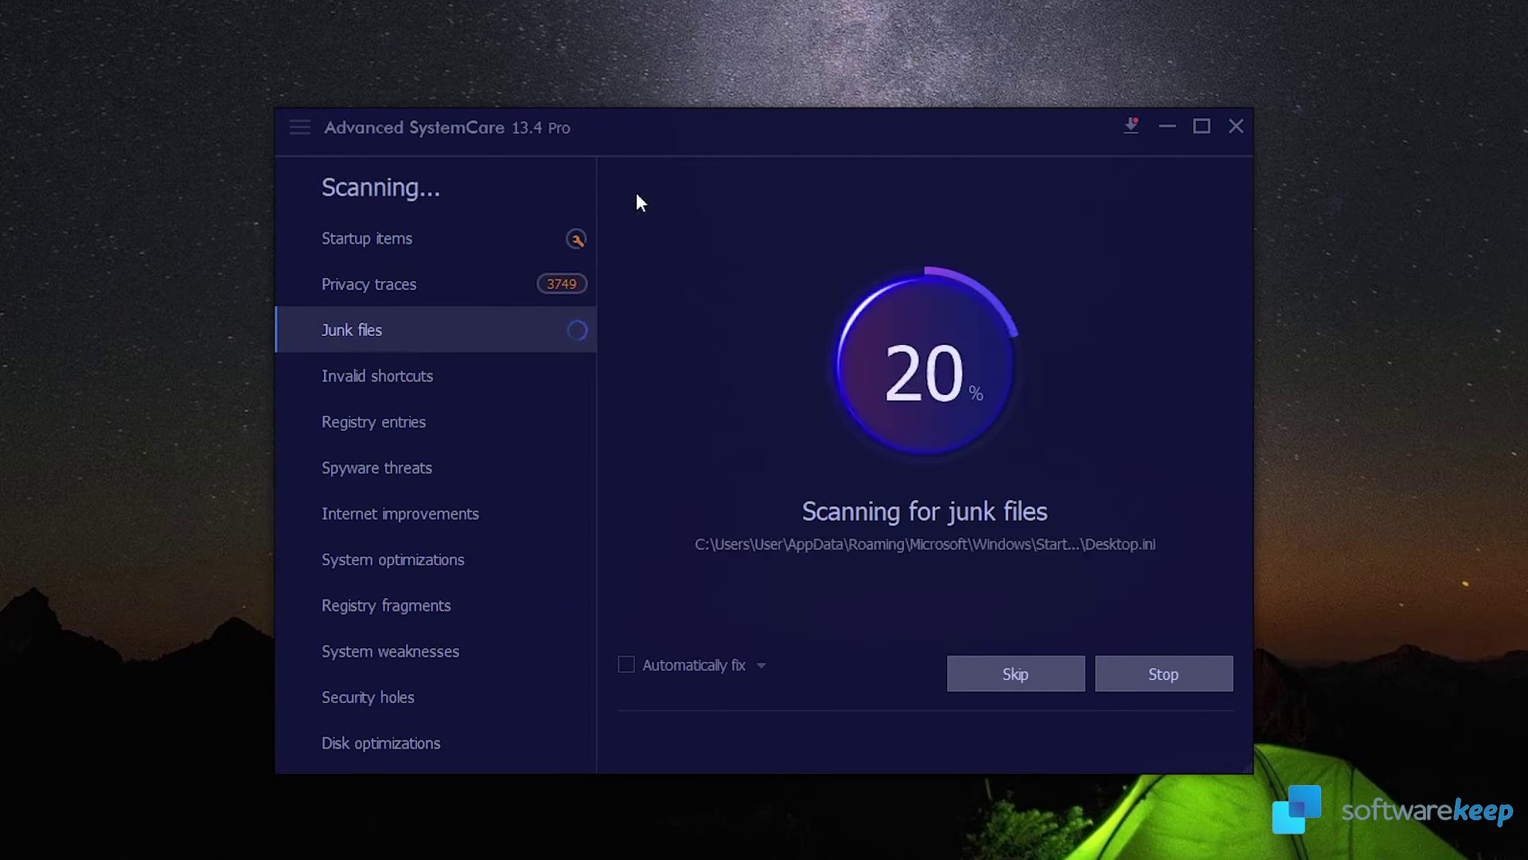
left_click(625, 665)
left_click(759, 665)
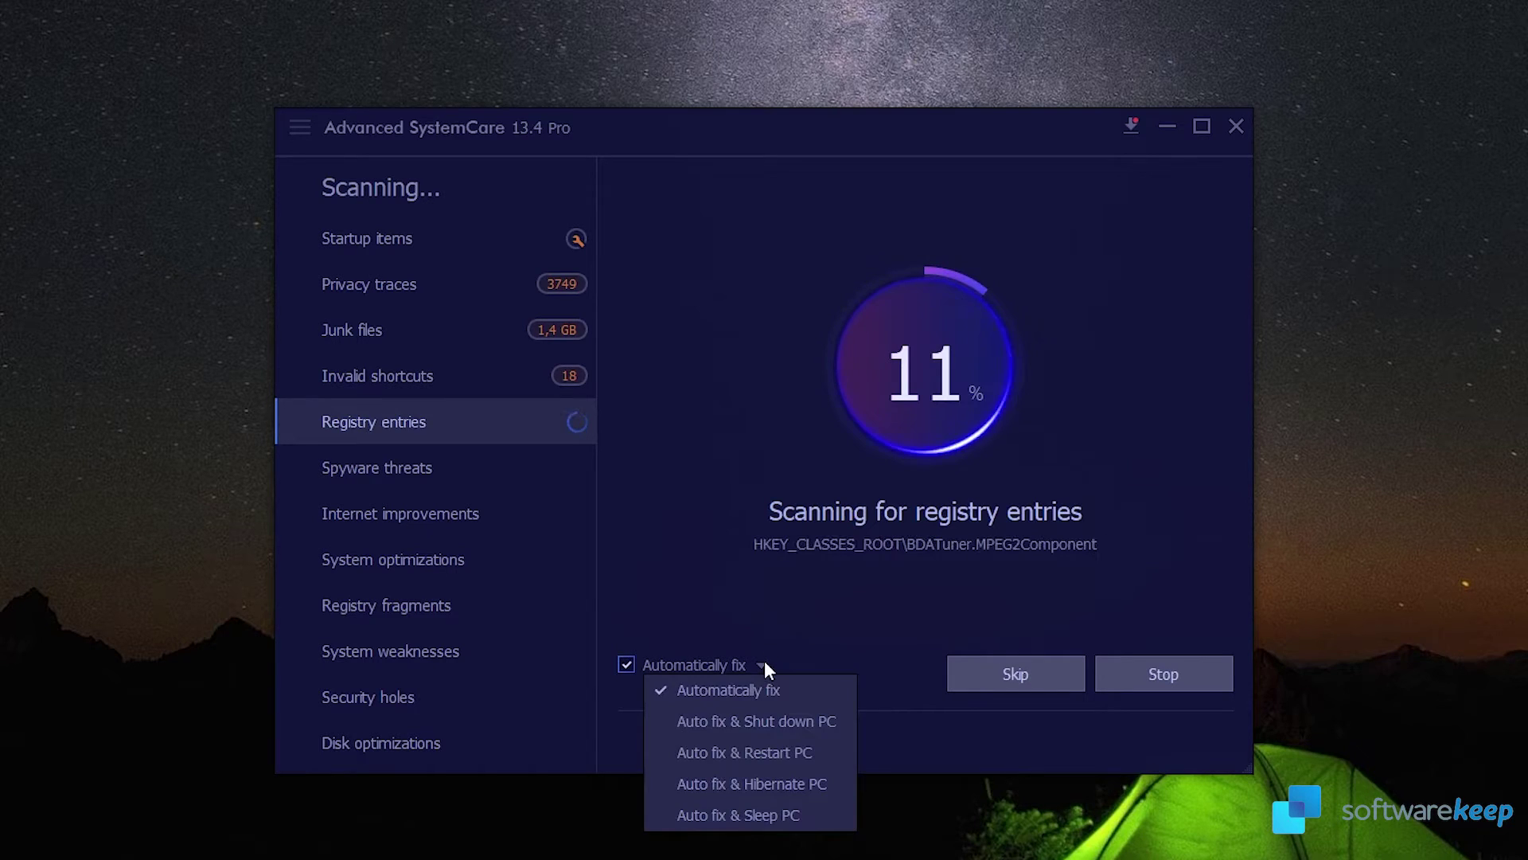
left_click(864, 640)
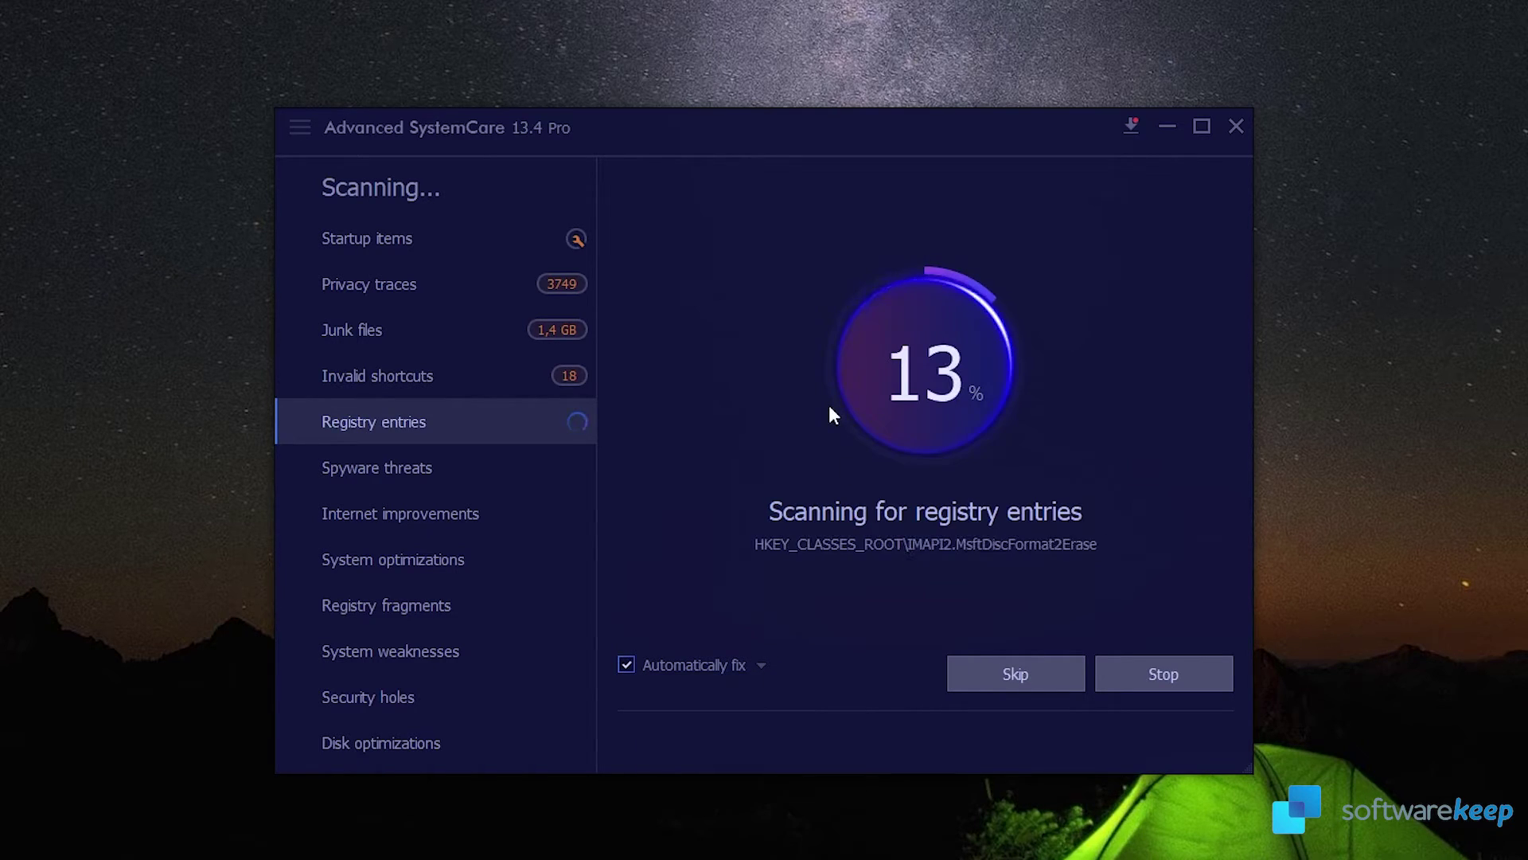